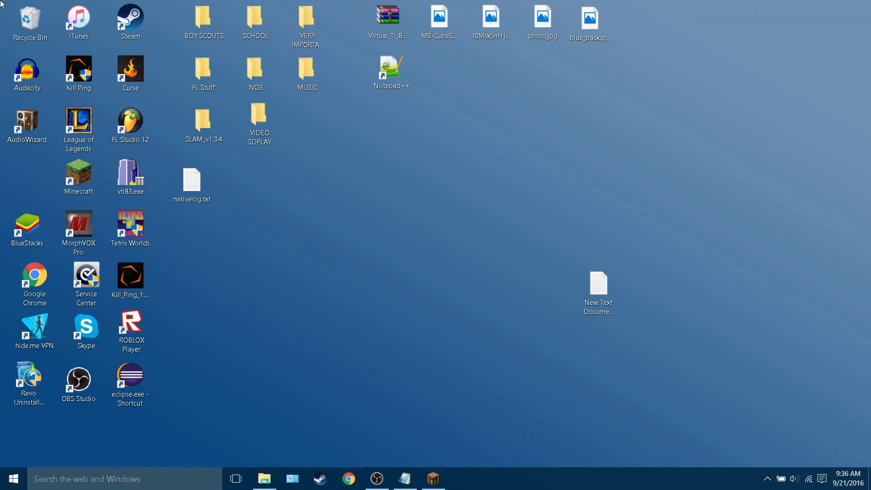
- Drag-select groups of desktop icons, clearing the selection after each
{"action": "left_click_drag", "start_coordinate": [2, 3], "coordinate": [760, 430]}
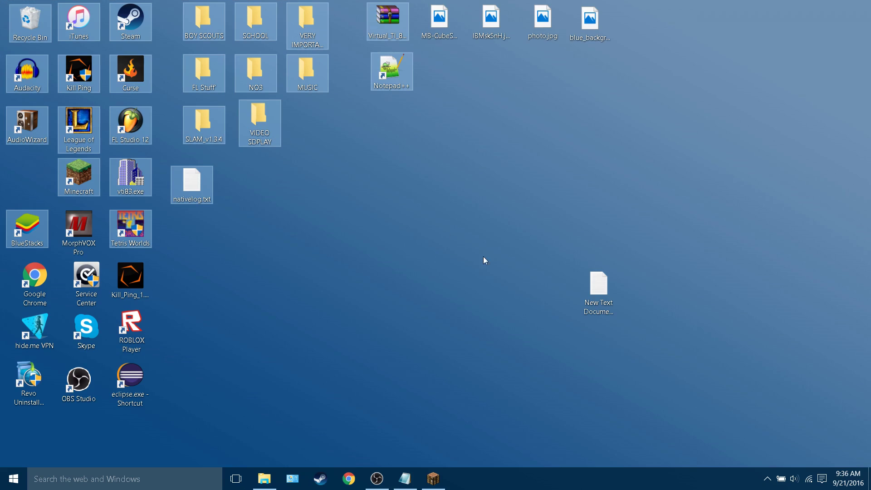
{"action": "left_click", "coordinate": [709, 406]}
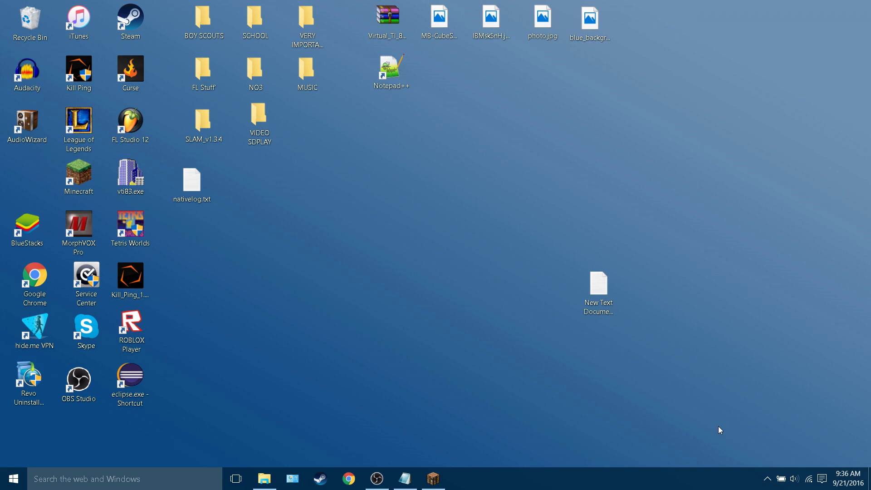
{"action": "mouse_move", "coordinate": [868, 427]}
{"action": "left_mouse_down"}
{"action": "mouse_move", "coordinate": [1, 4]}
{"action": "mouse_move", "coordinate": [870, 463]}
{"action": "left_mouse_up"}
{"action": "left_click", "coordinate": [2, 4]}
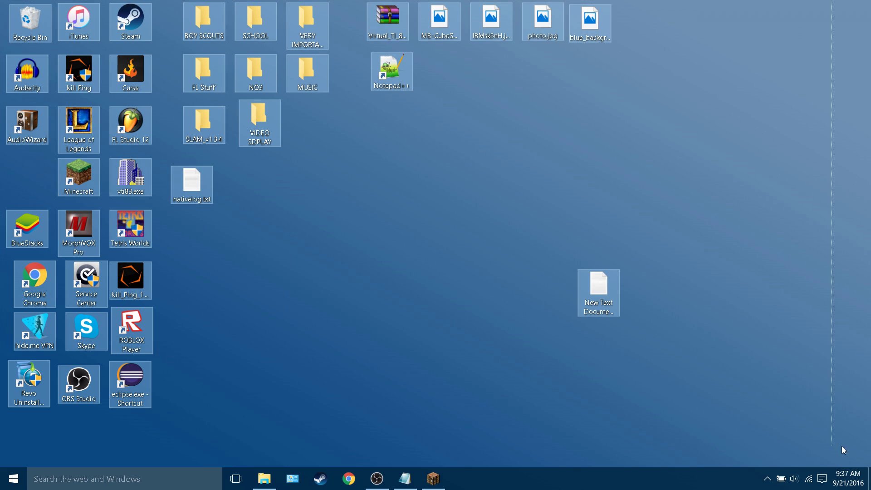
{"action": "left_click_drag", "start_coordinate": [382, 262], "coordinate": [870, 466]}
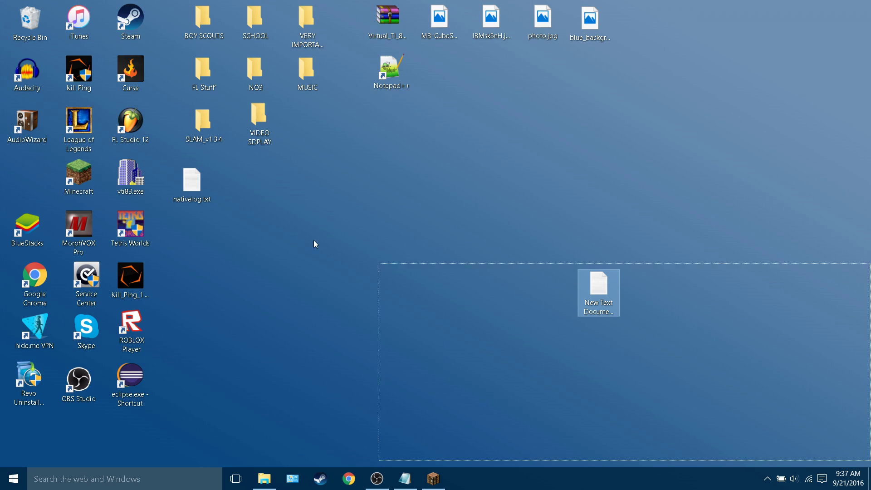
{"action": "left_click", "coordinate": [2, 4]}
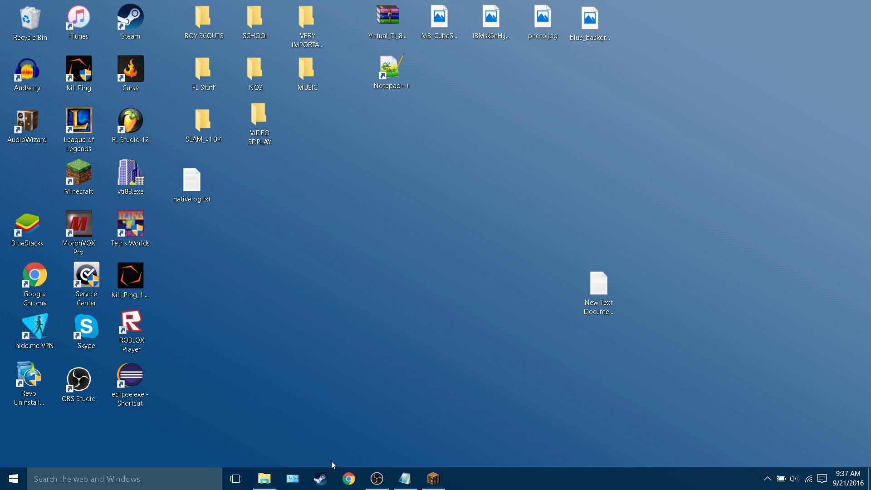
- Resume Minecraft and walk through the Mineplex lobby past the campfire toward the statues
{"action": "left_click", "coordinate": [434, 479]}
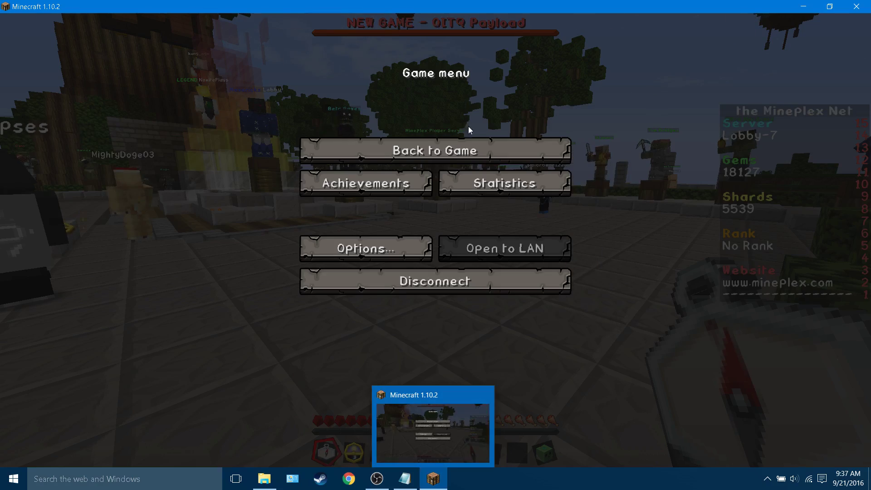
{"action": "left_click", "coordinate": [469, 150]}
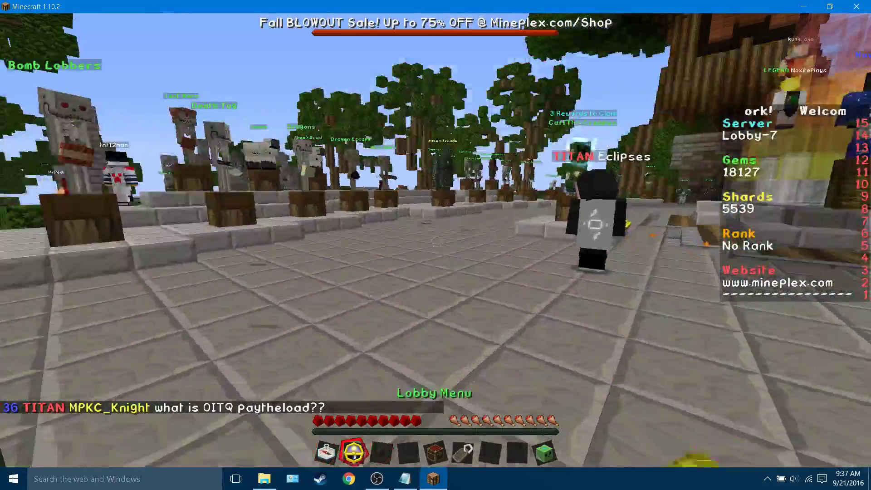
{"action": "key", "text": "w"}
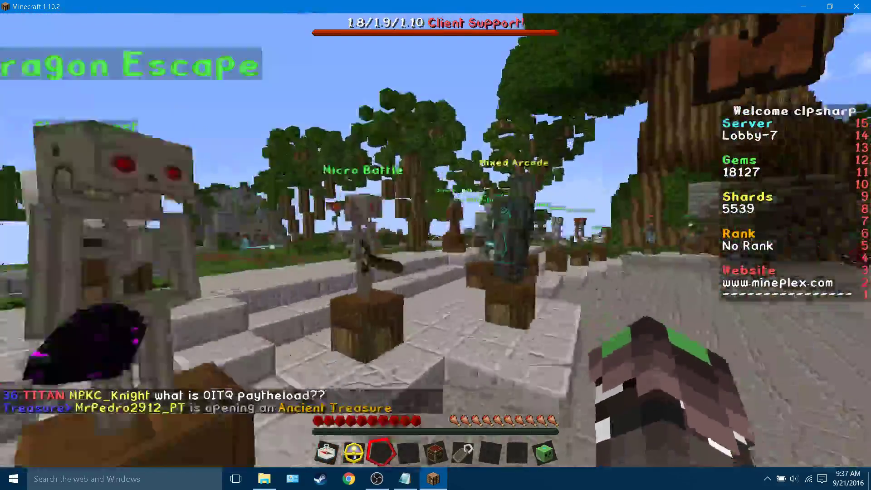
{"action": "key", "text": "w"}
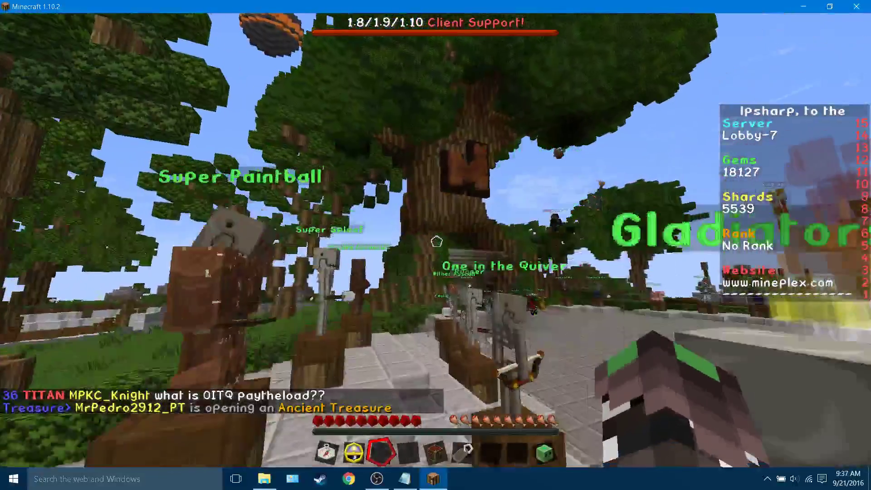
{"action": "key", "text": "w"}
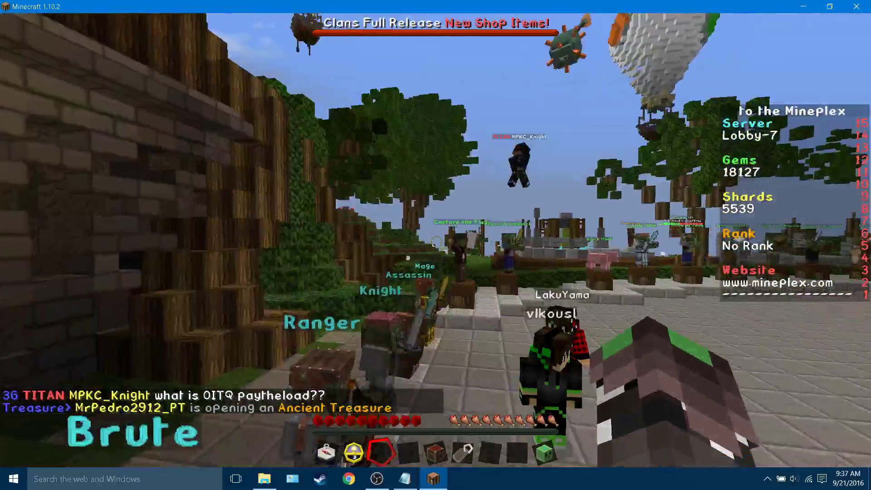
{"action": "key", "text": "w"}
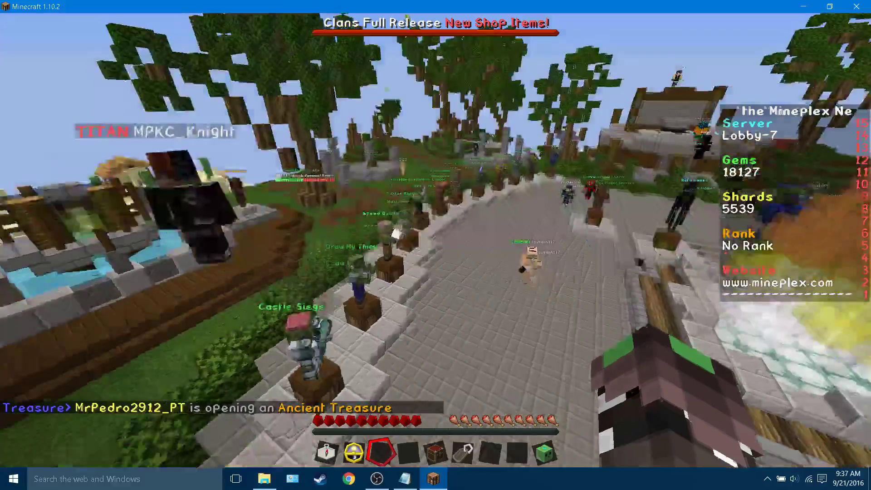
{"action": "key", "text": "w"}
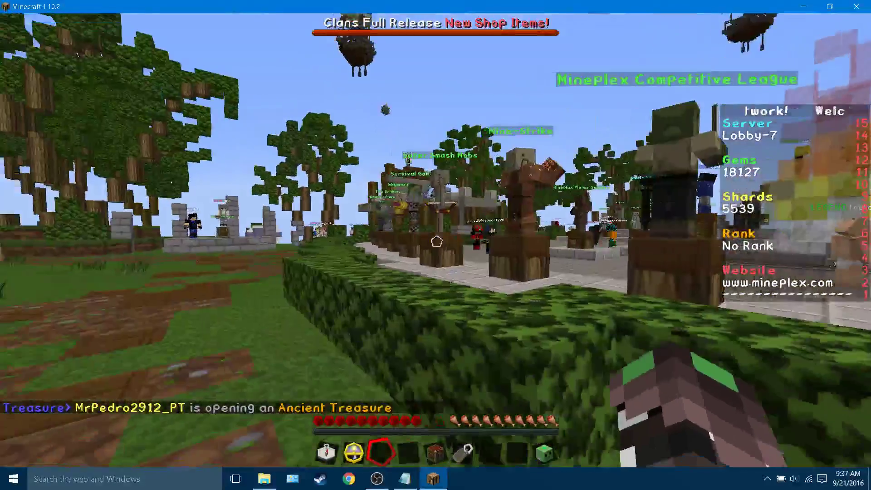
{"action": "key", "text": "w"}
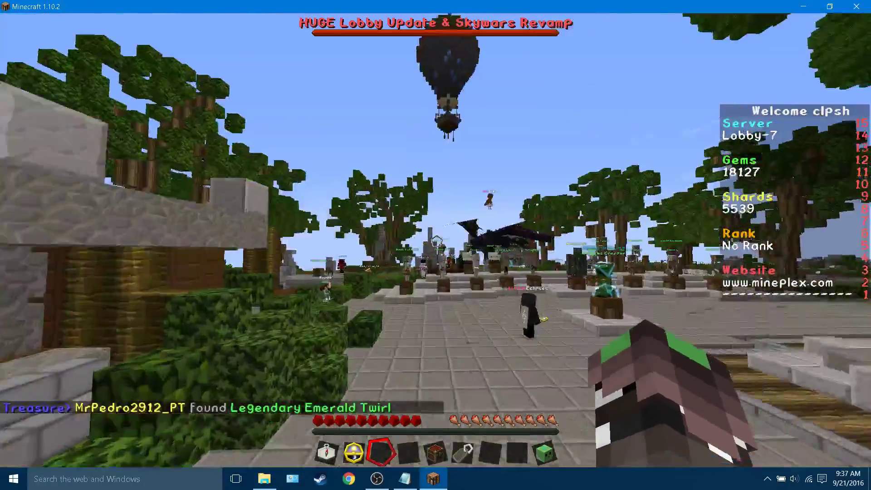
{"action": "key", "text": "w"}
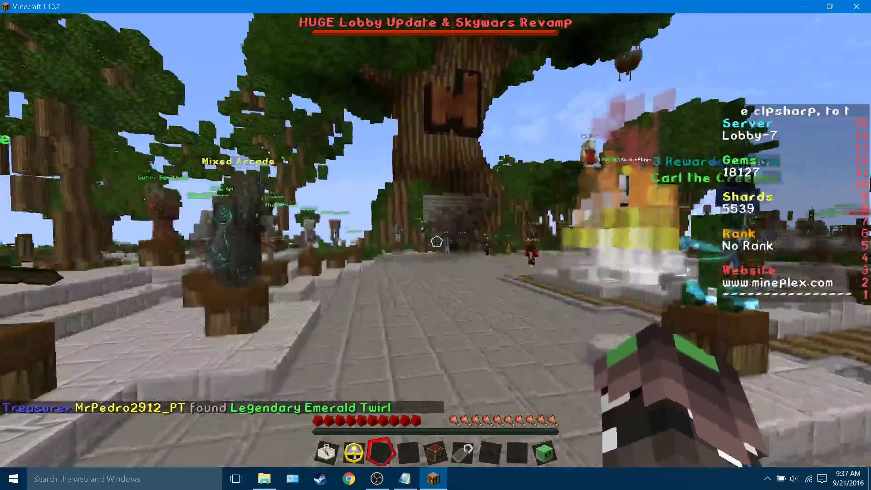
{"action": "key", "text": "w"}
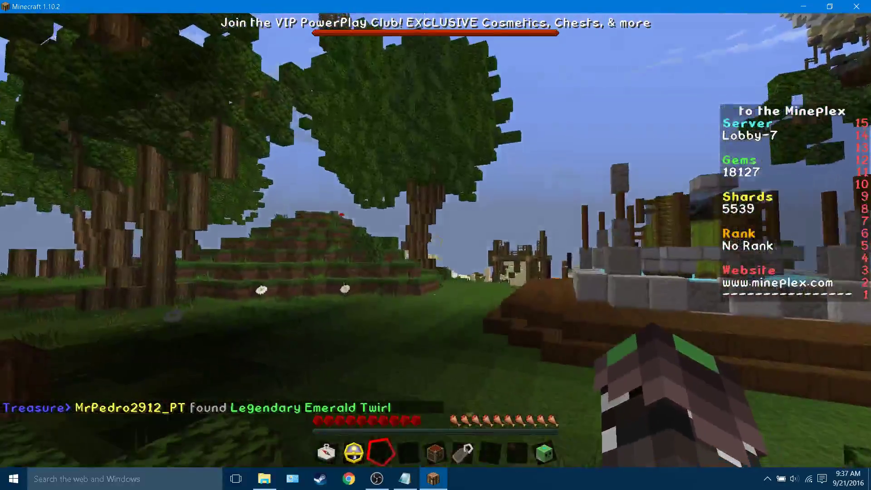
{"action": "key", "text": "w"}
{"action": "key", "text": "w"}
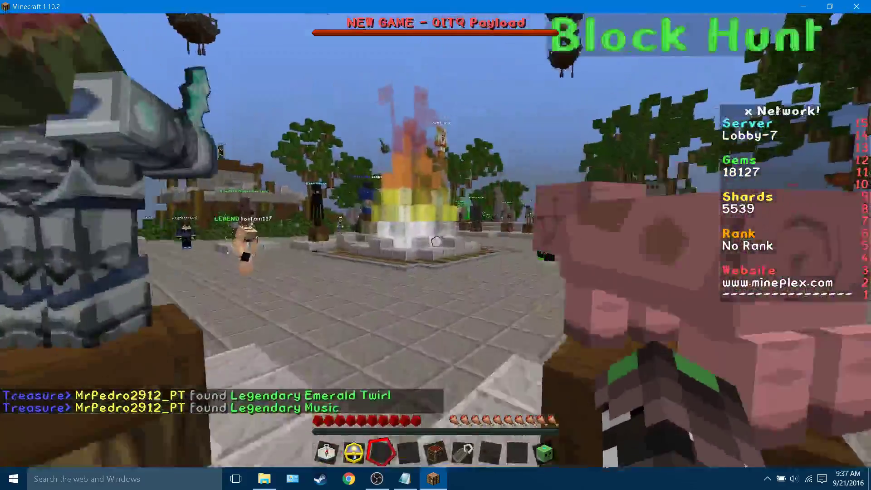
{"action": "key", "text": "w"}
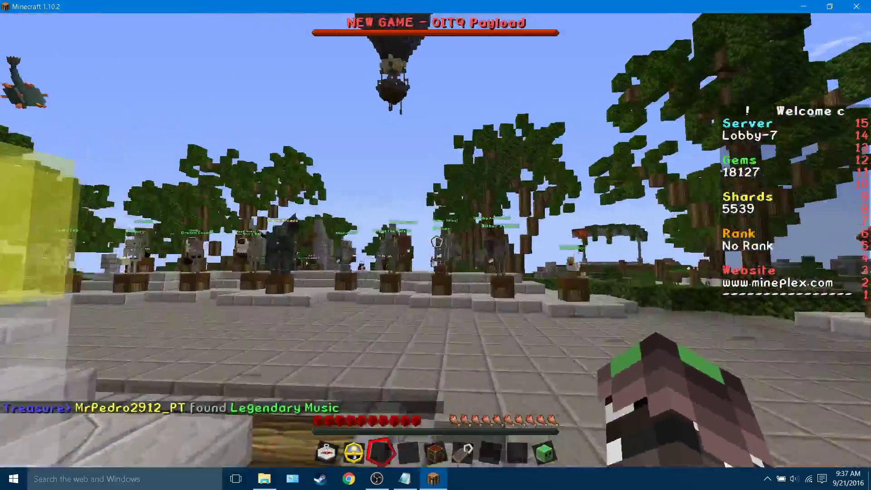
{"action": "key", "text": "w"}
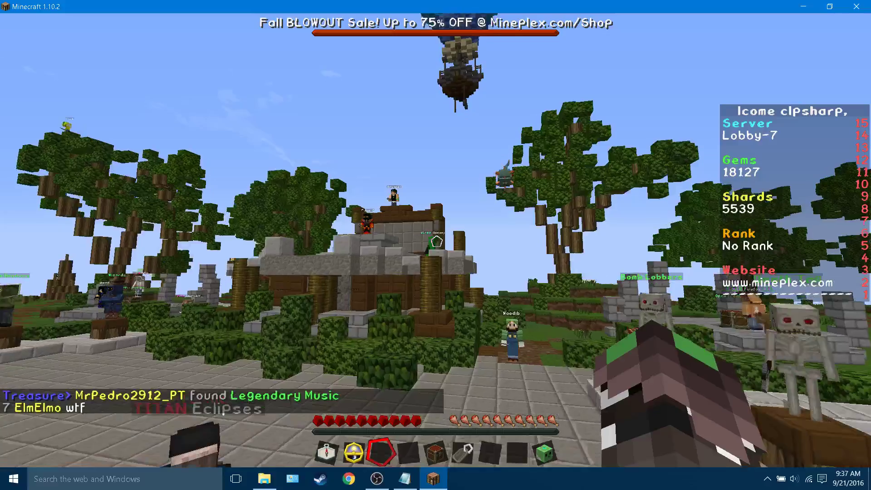
{"action": "key", "text": "w"}
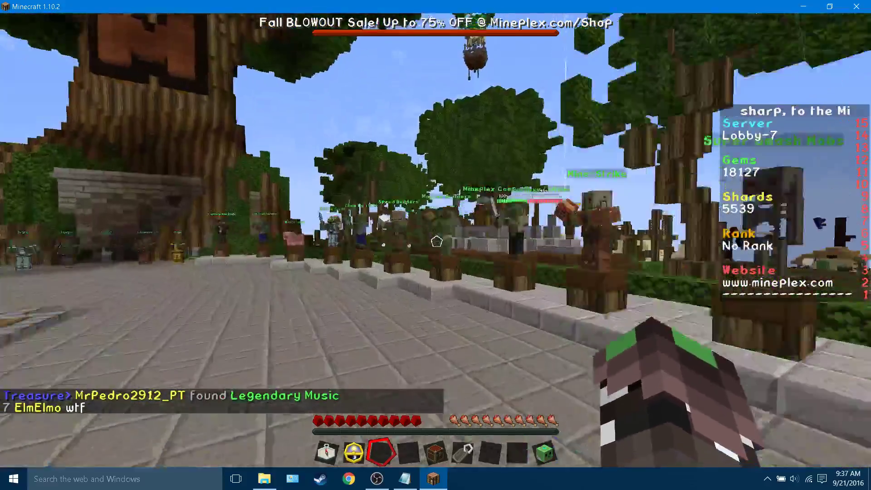
{"action": "key", "text": "w"}
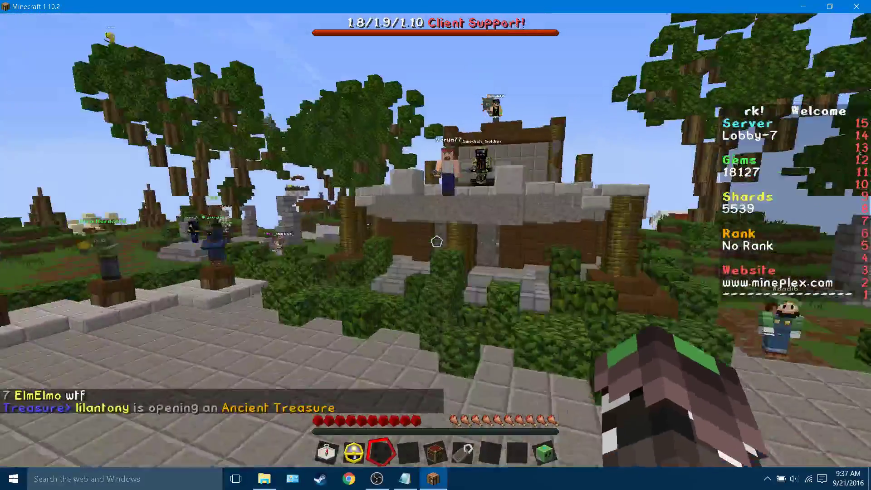
- Climb the stairs, cross the plaza past the kit characters toward the fountain, and pause
{"action": "key", "text": "w"}
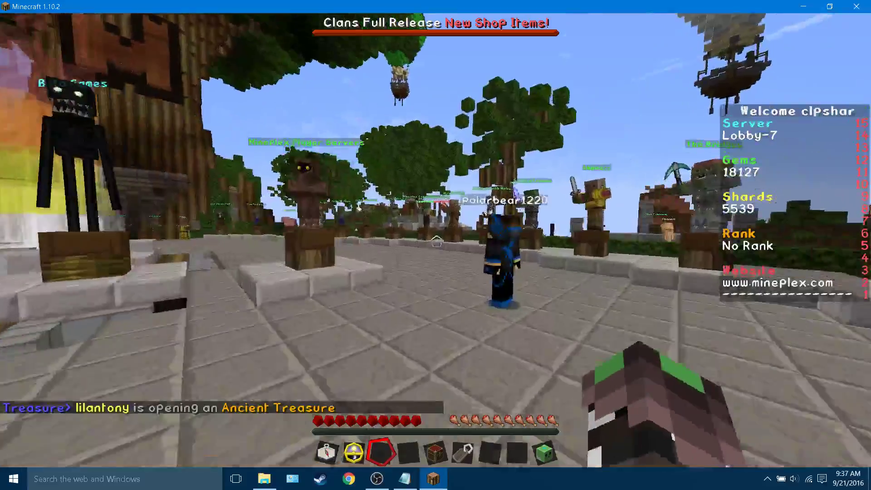
{"action": "key", "text": "w"}
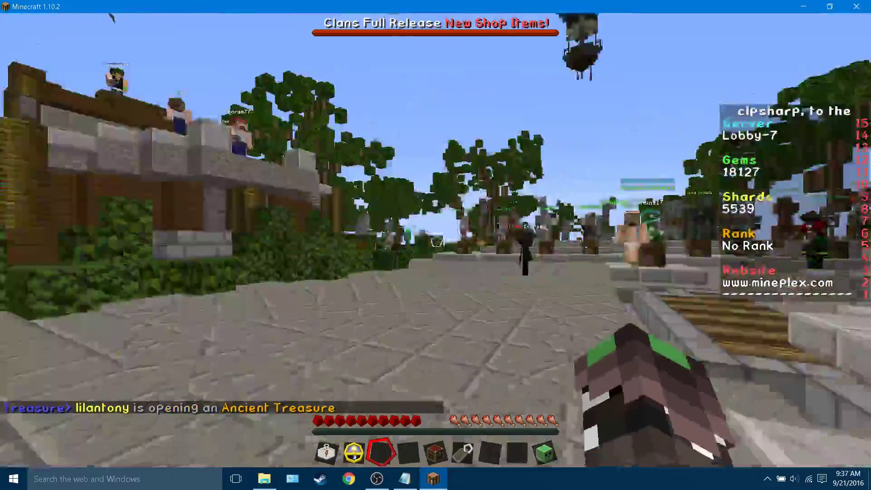
{"action": "key", "text": "w"}
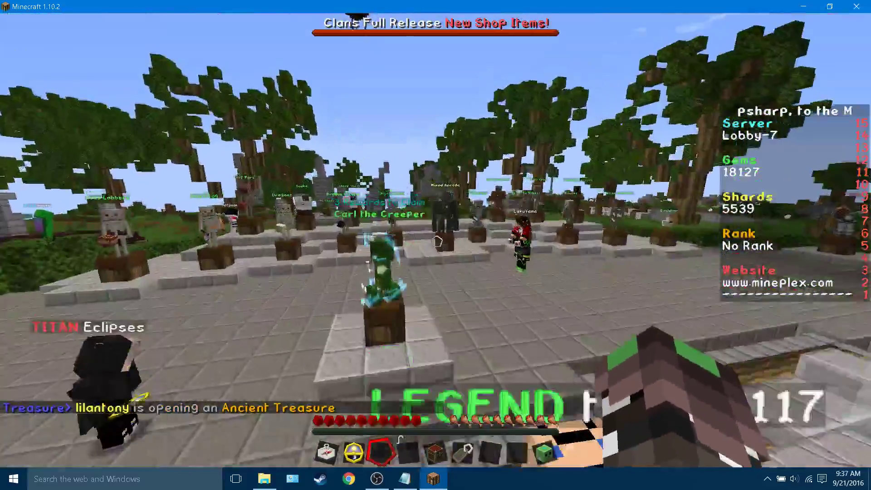
{"action": "key", "text": "w"}
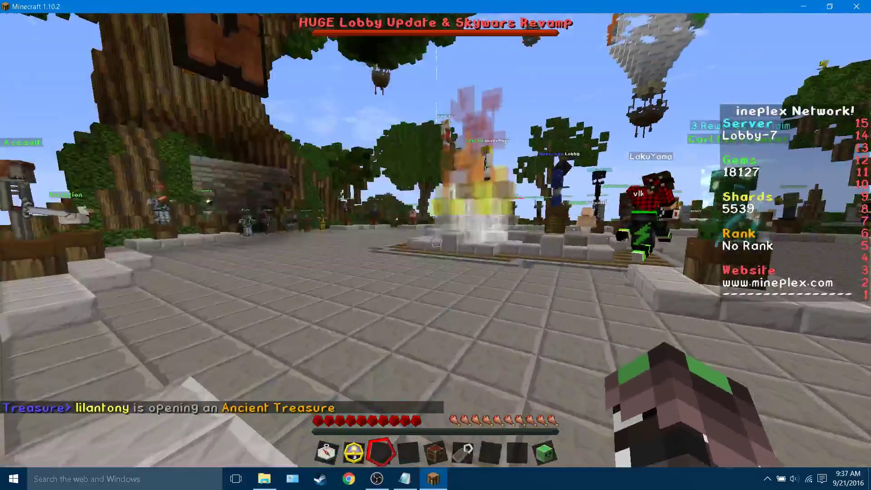
{"action": "key", "text": "w"}
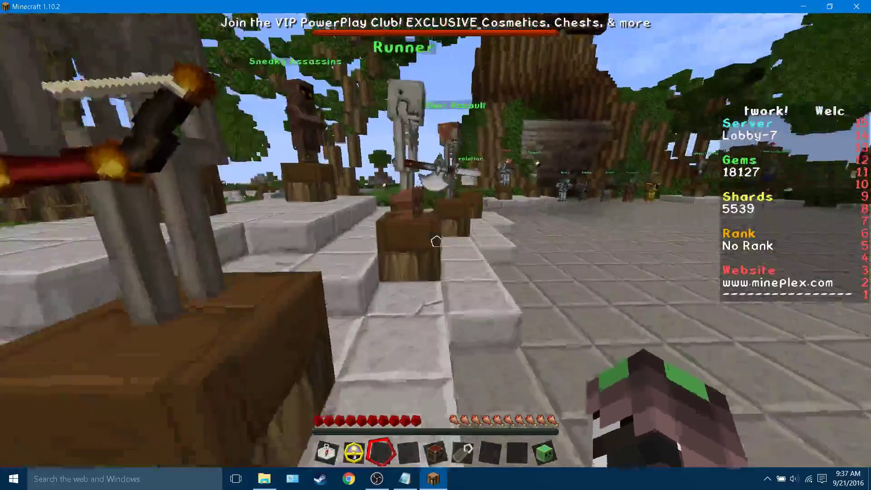
{"action": "key", "text": "w"}
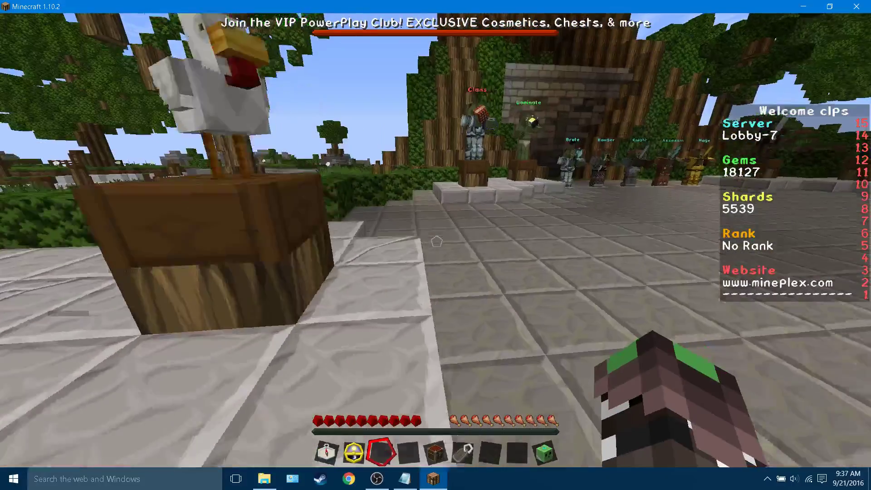
{"action": "key", "text": "w"}
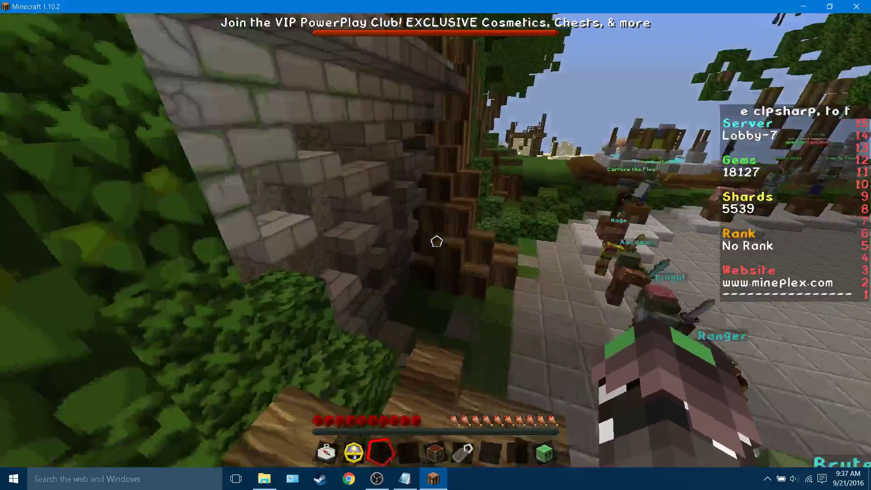
{"action": "key", "text": "w"}
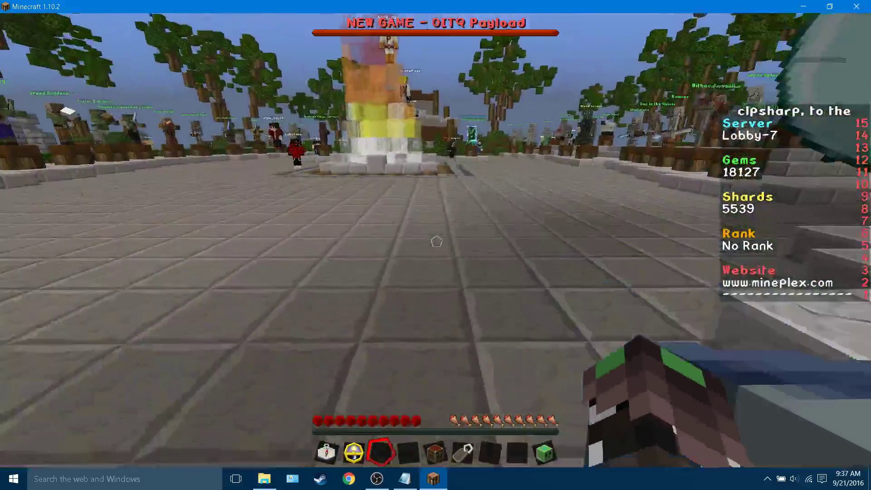
{"action": "key", "text": "w"}
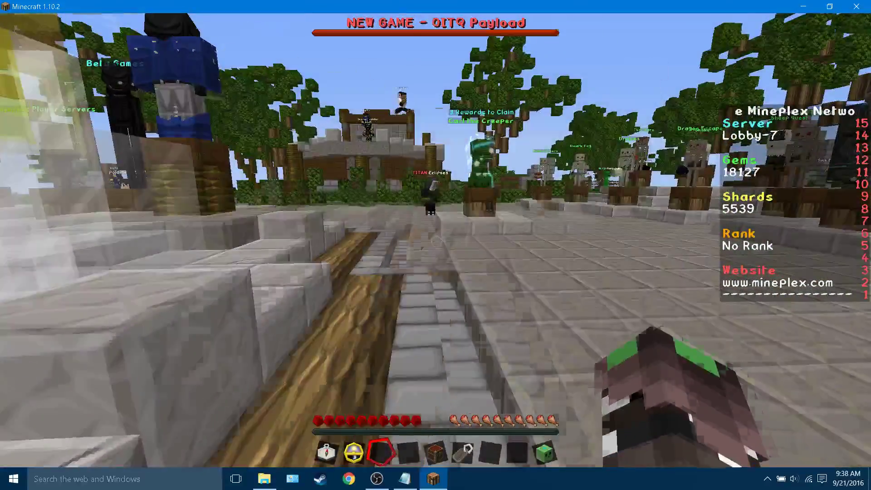
{"action": "key", "text": "Escape"}
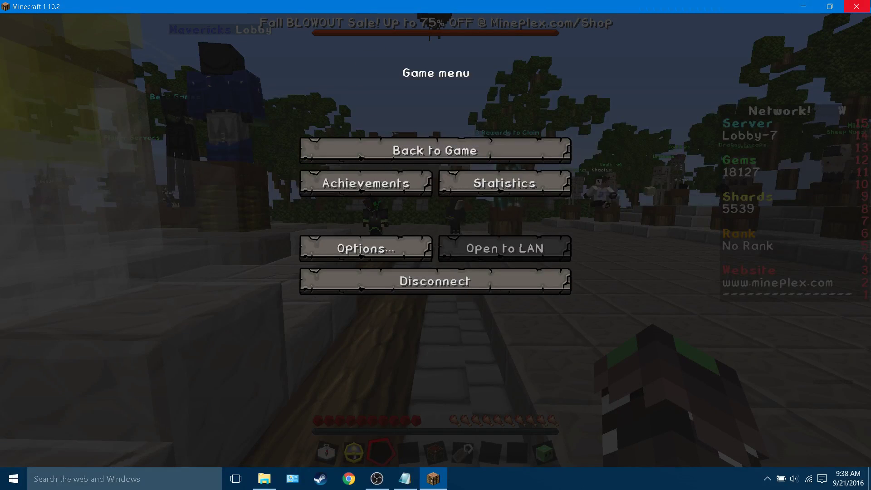
- Minimize Minecraft, select desktop icons with Ctrl+A and a rubber band, then deselect them
{"action": "left_click", "coordinate": [804, 7]}
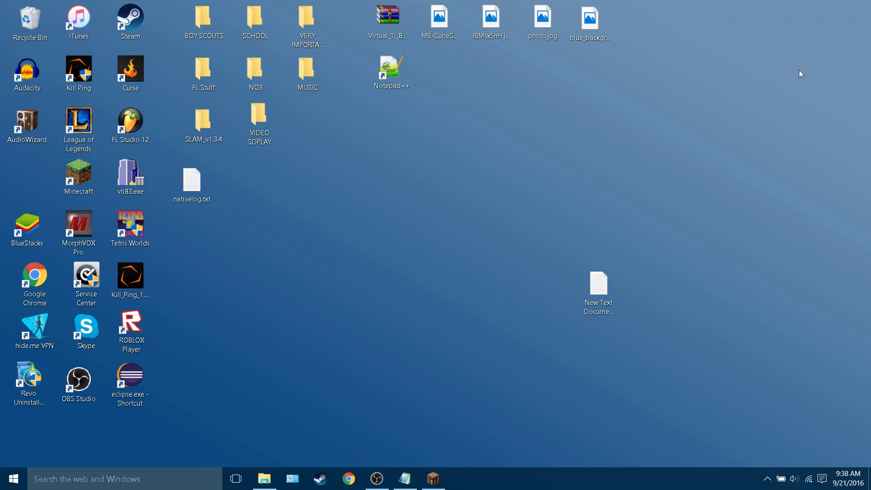
{"action": "key", "text": "ctrl+a"}
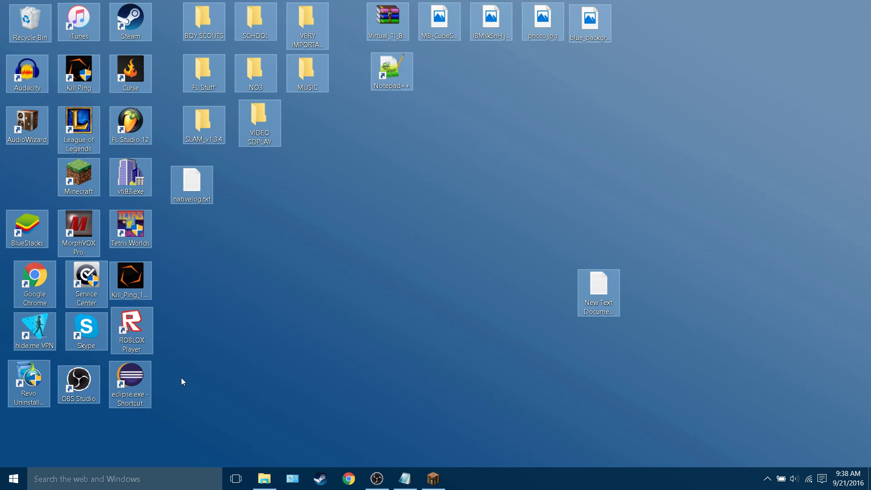
{"action": "left_click", "coordinate": [237, 435]}
{"action": "mouse_move", "coordinate": [856, 429]}
{"action": "left_mouse_down"}
{"action": "mouse_move", "coordinate": [1, 4]}
{"action": "mouse_move", "coordinate": [631, 339]}
{"action": "left_mouse_up"}
{"action": "left_click", "coordinate": [703, 423]}
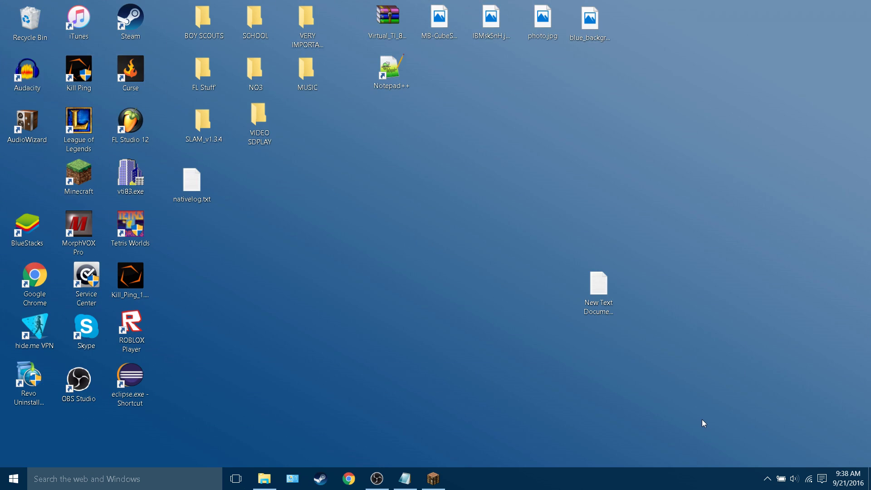
- Launch Command Prompt by searching for cmd, and maximize its window
{"action": "left_click", "coordinate": [111, 479]}
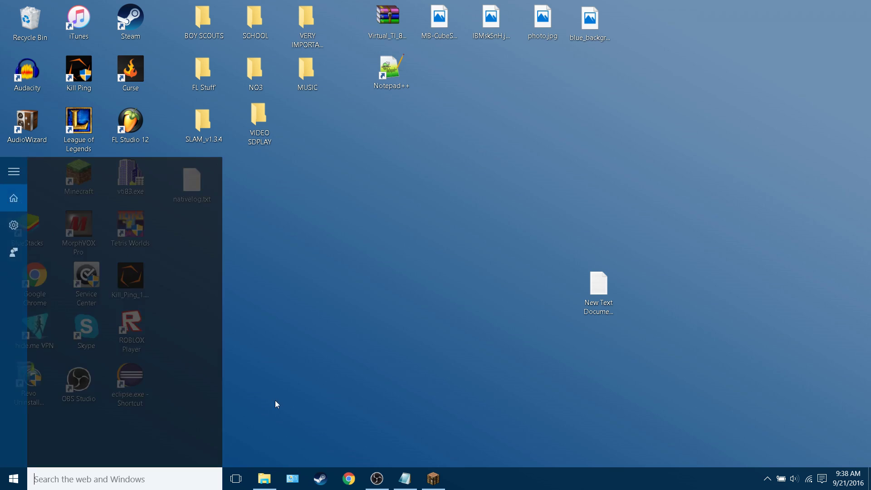
{"action": "type", "text": "cm"}
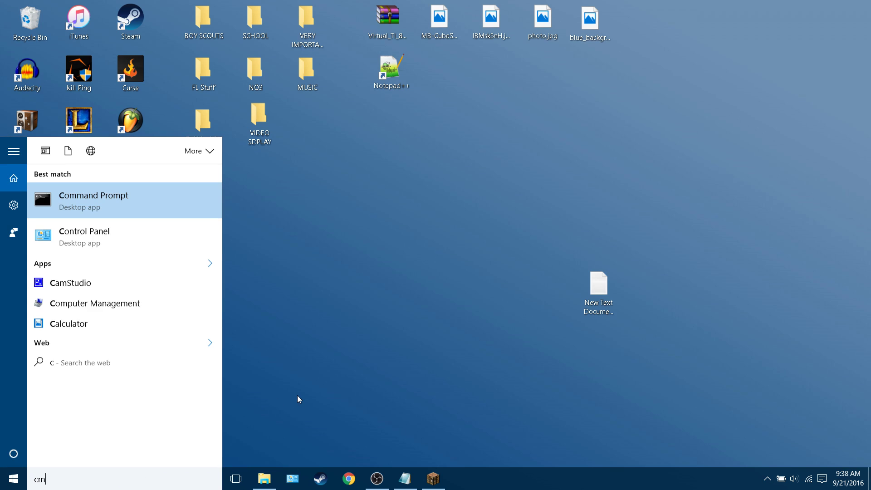
{"action": "type", "text": "d"}
{"action": "left_click", "coordinate": [66, 212]}
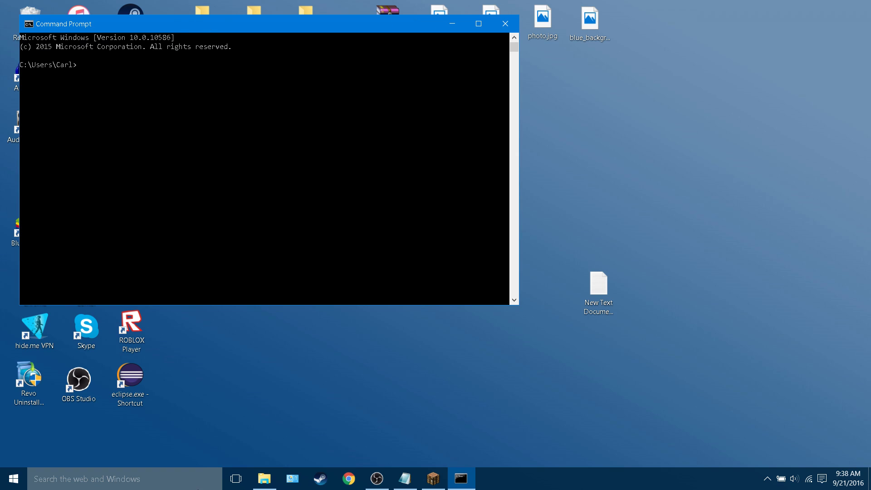
{"action": "left_click", "coordinate": [86, 479]}
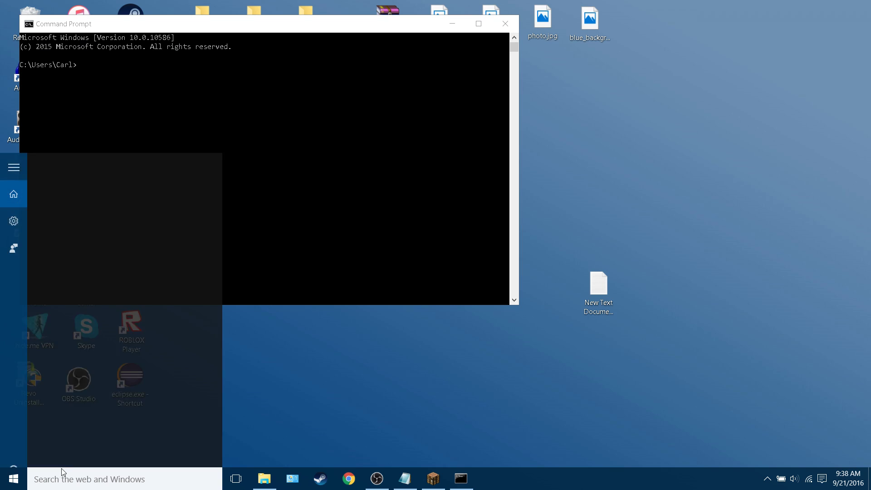
{"action": "left_click", "coordinate": [368, 378]}
{"action": "left_click", "coordinate": [478, 24]}
{"action": "left_click", "coordinate": [105, 67]}
{"action": "type", "text": "ipconfig"}
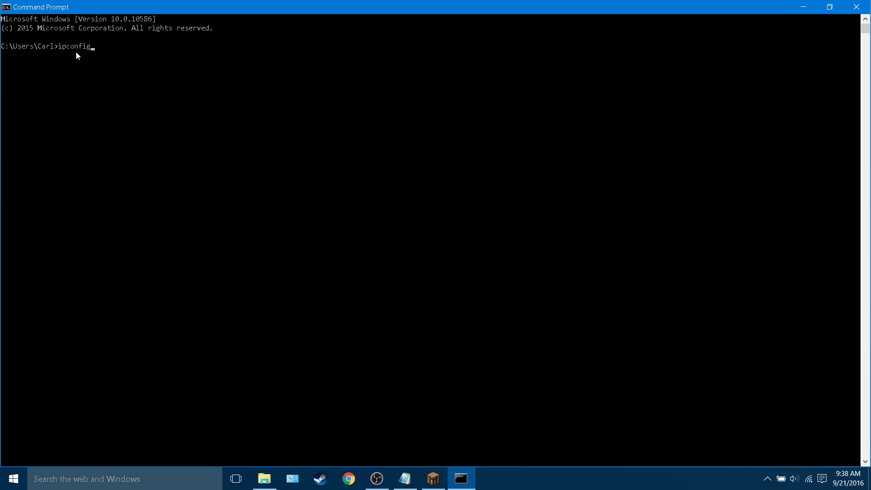
- Run ipconfig and highlight the Wi-Fi default gateway address 192.168.1.1
{"action": "key", "text": "Return"}
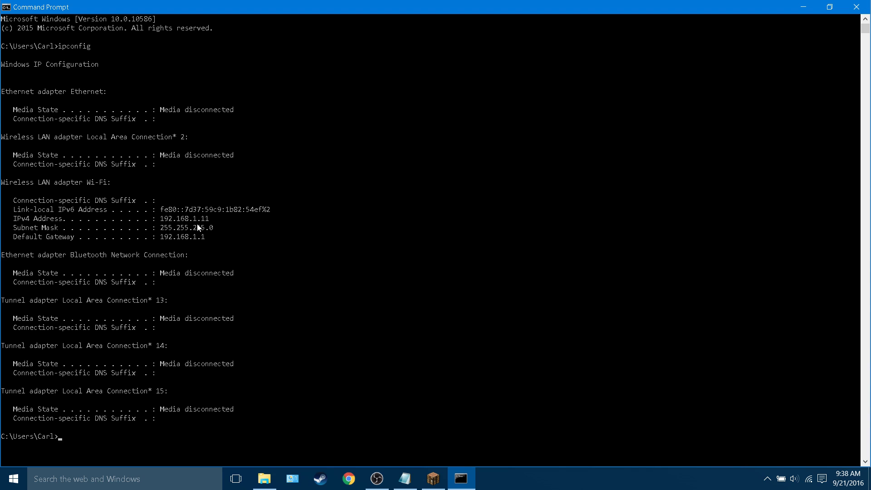
{"action": "mouse_move", "coordinate": [211, 236]}
{"action": "left_mouse_down"}
{"action": "mouse_move", "coordinate": [12, 236]}
{"action": "mouse_move", "coordinate": [265, 238]}
{"action": "mouse_move", "coordinate": [247, 239]}
{"action": "left_mouse_up"}
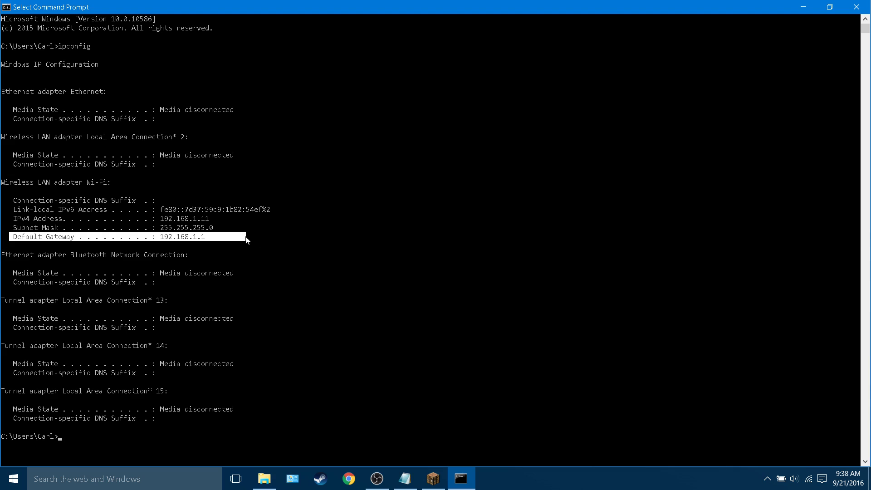
{"action": "left_click_drag", "start_coordinate": [159, 237], "coordinate": [209, 237]}
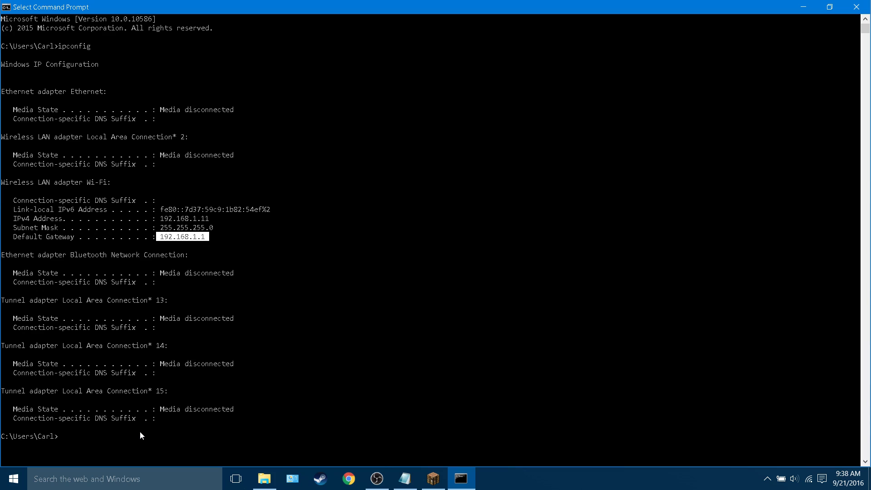
{"action": "type", "text": "ping "}
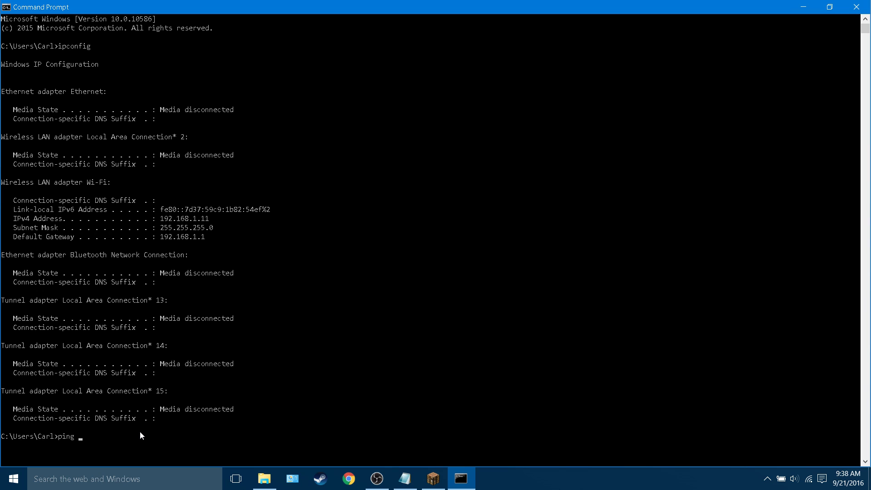
{"action": "type", "text": "192.1"}
{"action": "type", "text": "68.1.1 -"}
{"action": "type", "text": "t"}
- Run ping 192.168.1.1 -t and watch the mostly ~1 ms replies
{"action": "key", "text": "Return"}
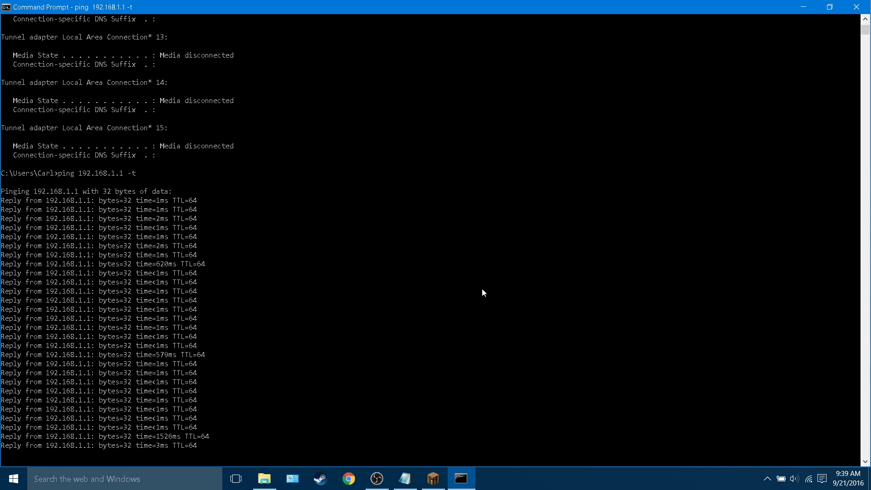
- Close the ping window and launch Device Manager from the Start button's Win+X menu
{"action": "left_click", "coordinate": [855, 6]}
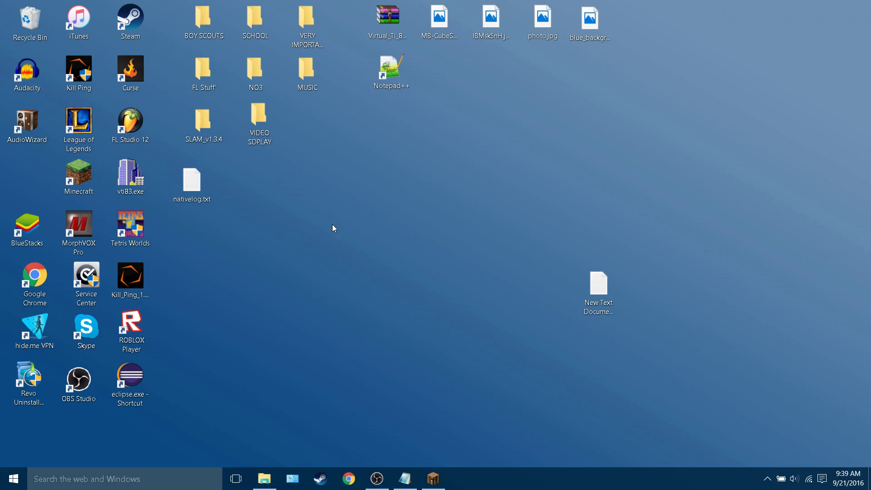
{"action": "right_click", "coordinate": [13, 478]}
{"action": "left_click", "coordinate": [272, 376]}
{"action": "right_click", "coordinate": [14, 478]}
{"action": "right_click", "coordinate": [366, 307]}
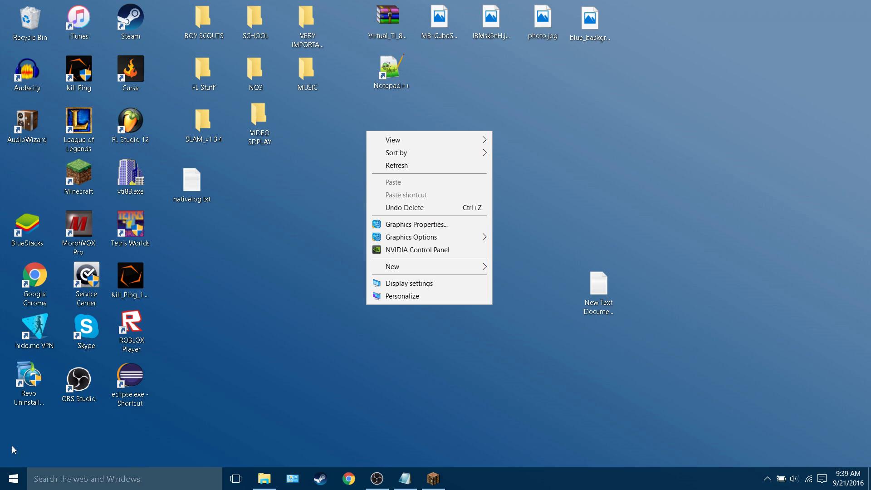
{"action": "right_click", "coordinate": [14, 479]}
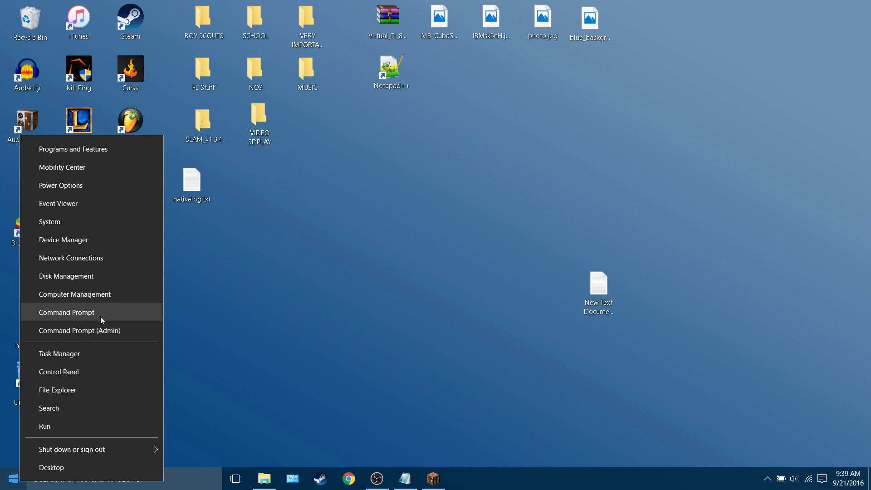
{"action": "left_click", "coordinate": [77, 240]}
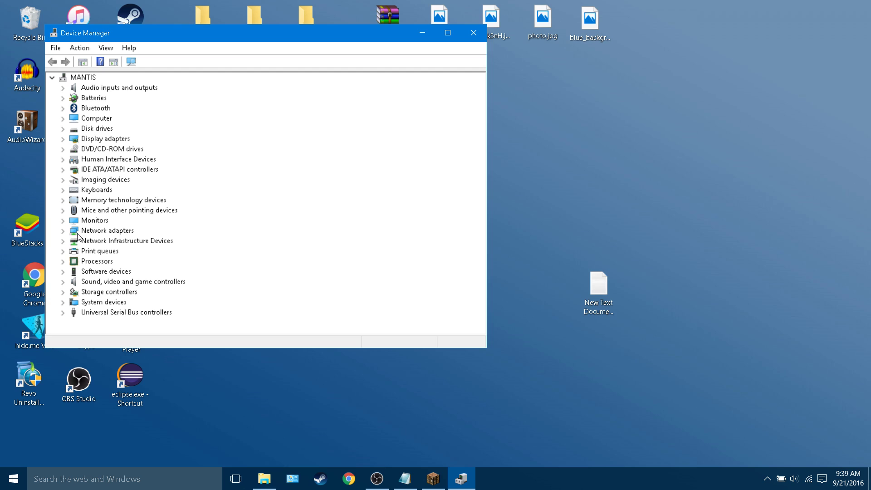
- Automatically search for updated driver software for the 802.11n Wireless LAN Card
{"action": "left_click", "coordinate": [85, 234]}
{"action": "double_click", "coordinate": [85, 234]}
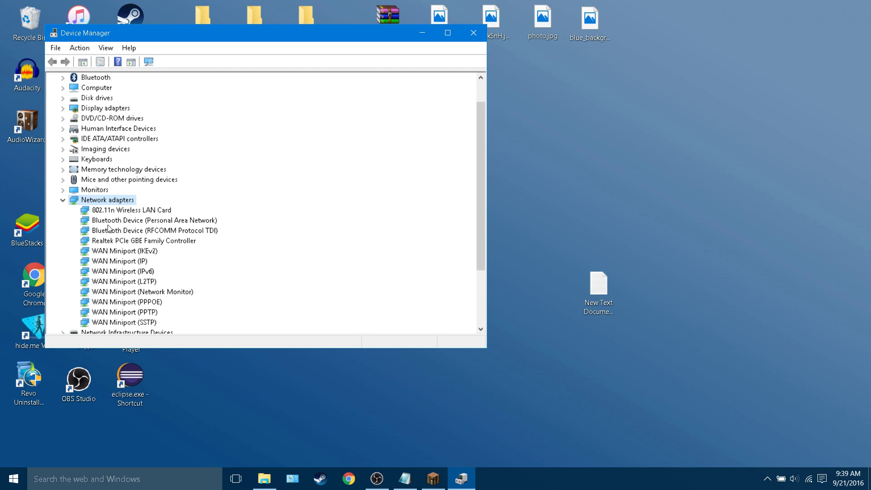
{"action": "left_click", "coordinate": [122, 211]}
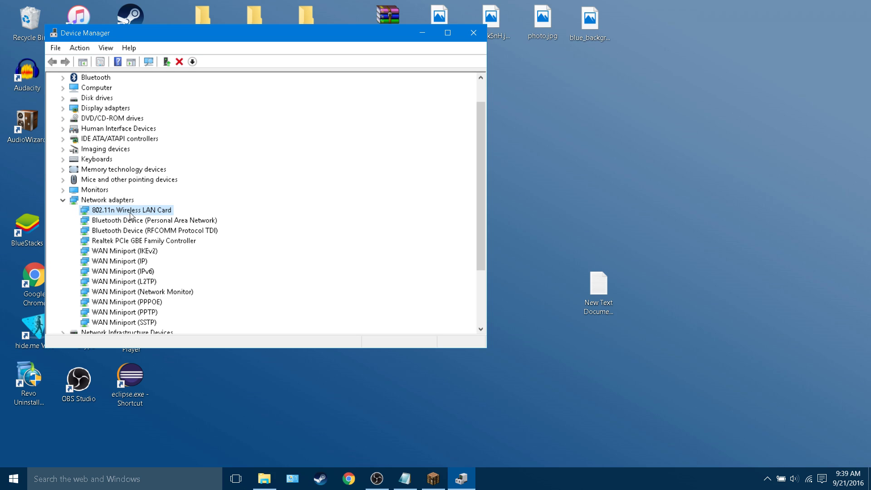
{"action": "right_click", "coordinate": [145, 212]}
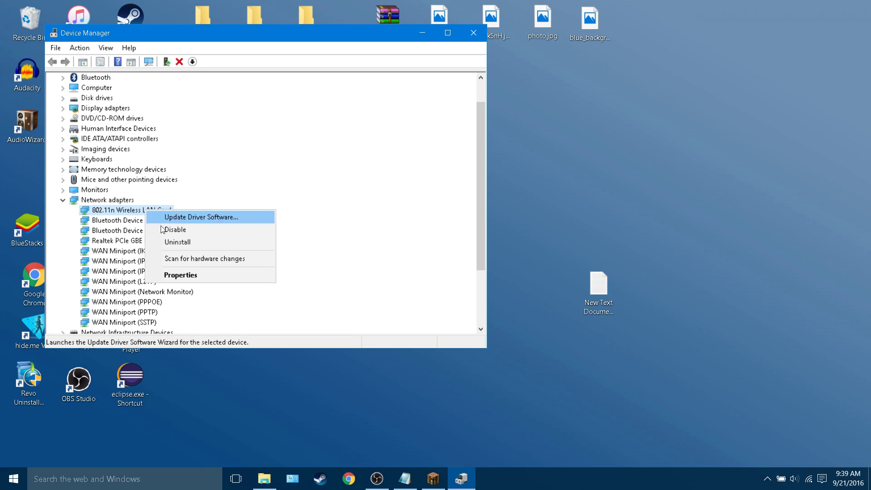
{"action": "left_click", "coordinate": [201, 216]}
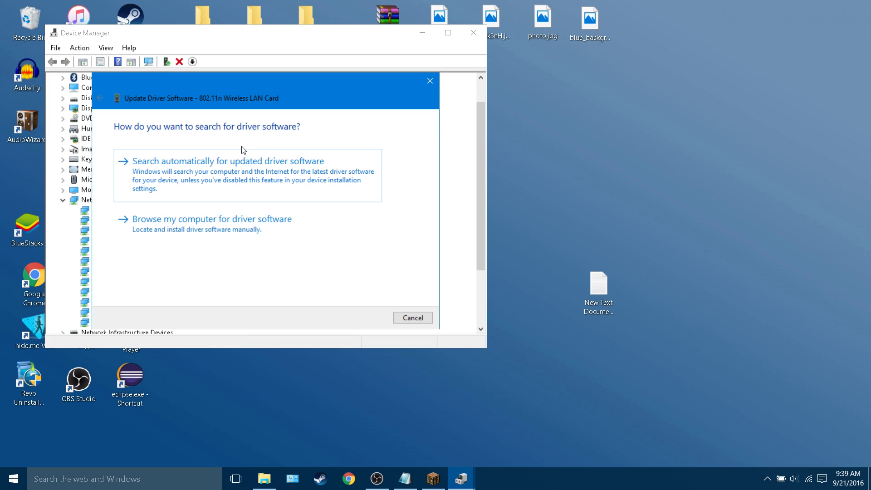
{"action": "left_click", "coordinate": [207, 177]}
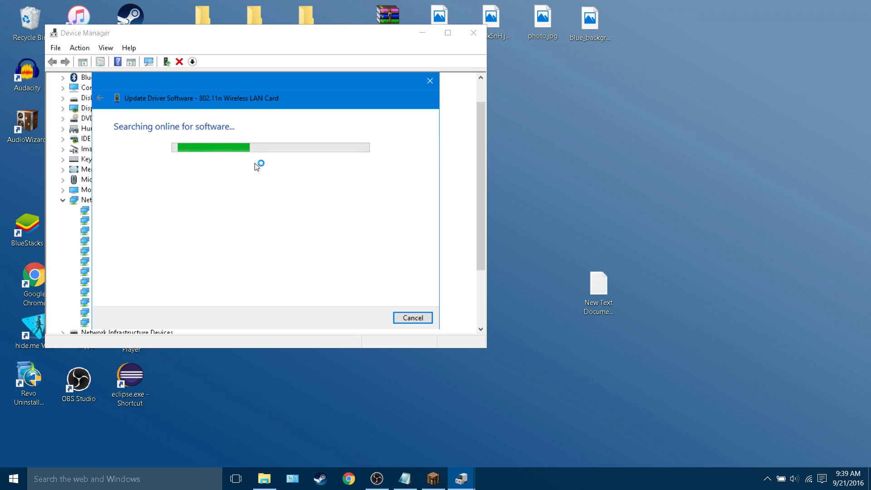
- Dismiss the driver-already-up-to-date result and close Device Manager
{"action": "mouse_move", "coordinate": [277, 87]}
{"action": "left_mouse_down"}
{"action": "mouse_move", "coordinate": [559, 123]}
{"action": "mouse_move", "coordinate": [415, 156]}
{"action": "left_mouse_up"}
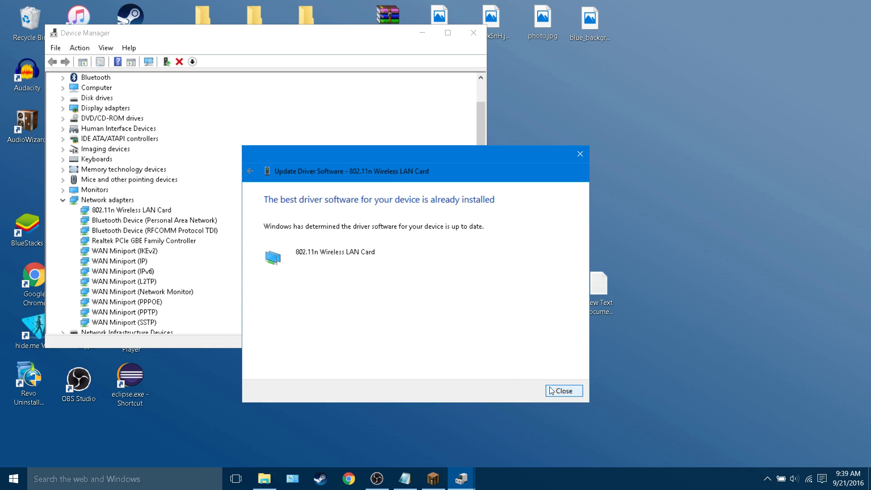
{"action": "left_click", "coordinate": [564, 391]}
{"action": "left_click", "coordinate": [564, 391]}
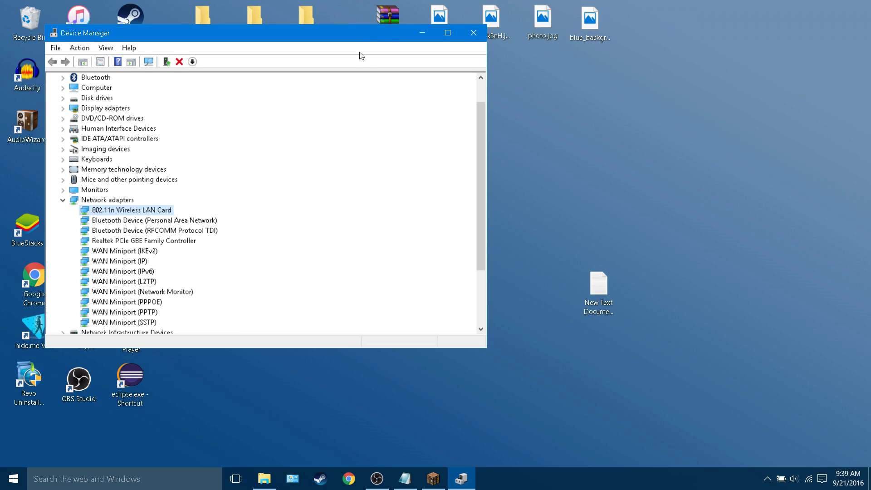
{"action": "left_click", "coordinate": [474, 32]}
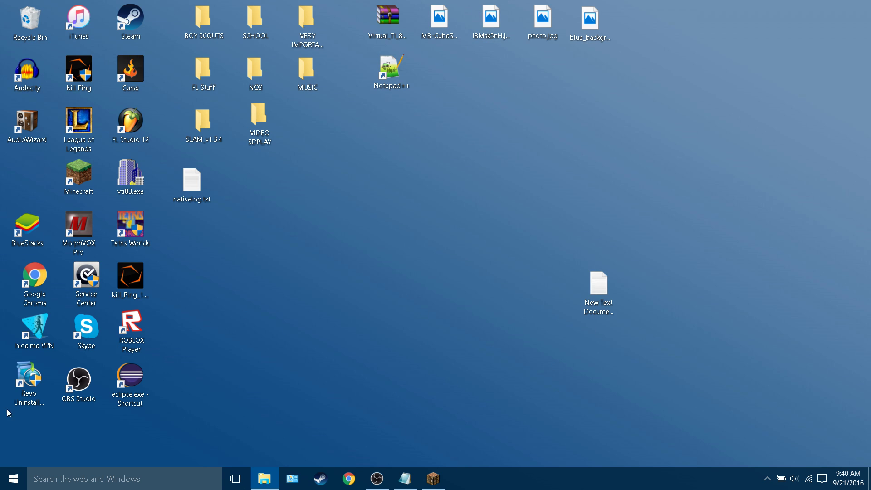
- Launch a new Command Prompt from search and maximize it
{"action": "left_click", "coordinate": [88, 478]}
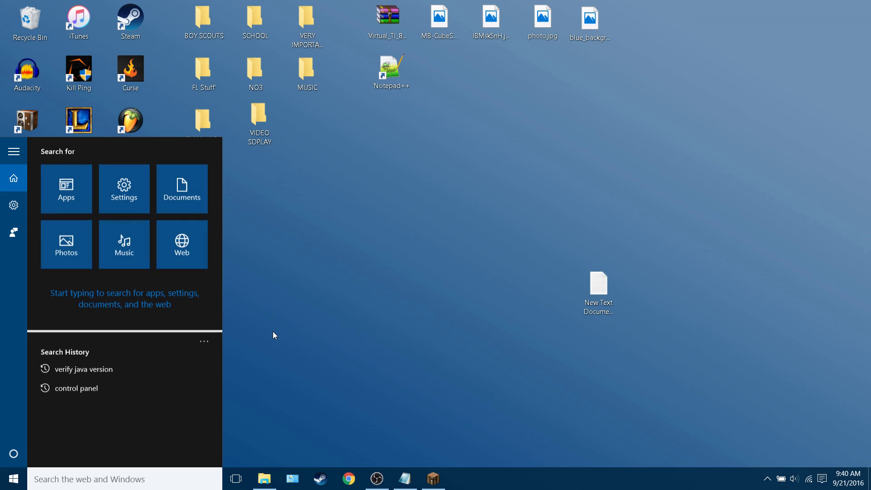
{"action": "type", "text": "cmd"}
{"action": "key", "text": "Return"}
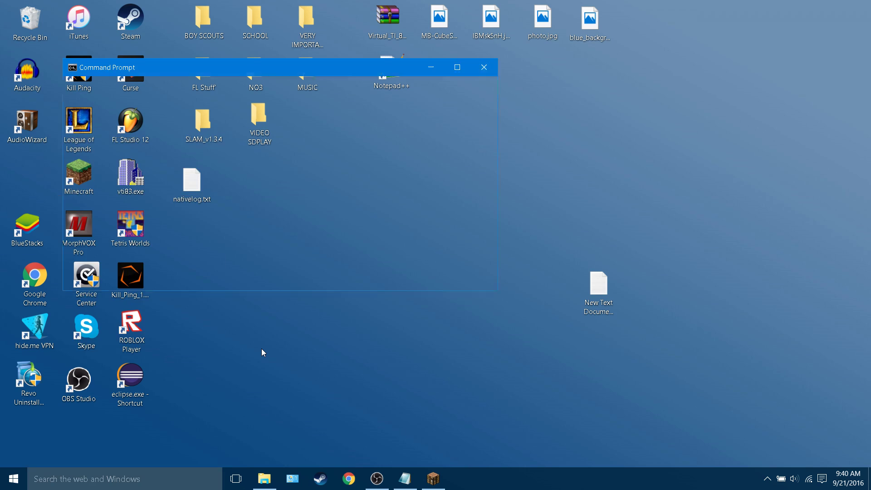
{"action": "double_click", "coordinate": [325, 68]}
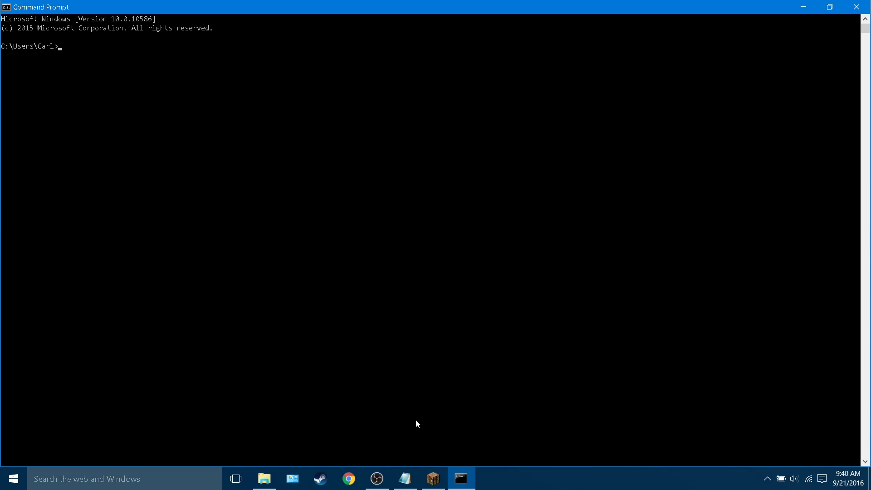
- Select the netsh wlan show settings command in the Notepad notes
{"action": "left_click_drag", "start_coordinate": [168, 32], "coordinate": [3, 32]}
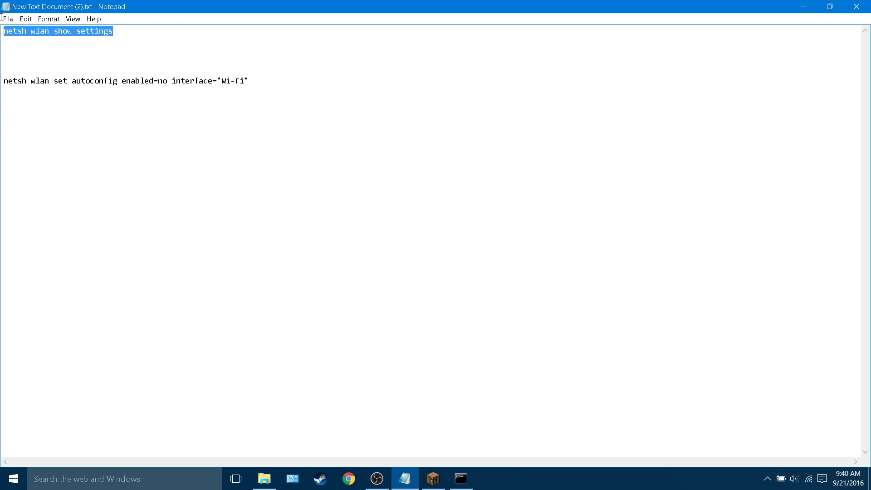
{"action": "left_click", "coordinate": [168, 30]}
{"action": "left_click_drag", "start_coordinate": [168, 30], "coordinate": [2, 30]}
- Paste and run netsh wlan show settings, highlighting the Wi-Fi auto configuration status
{"action": "left_click", "coordinate": [461, 478]}
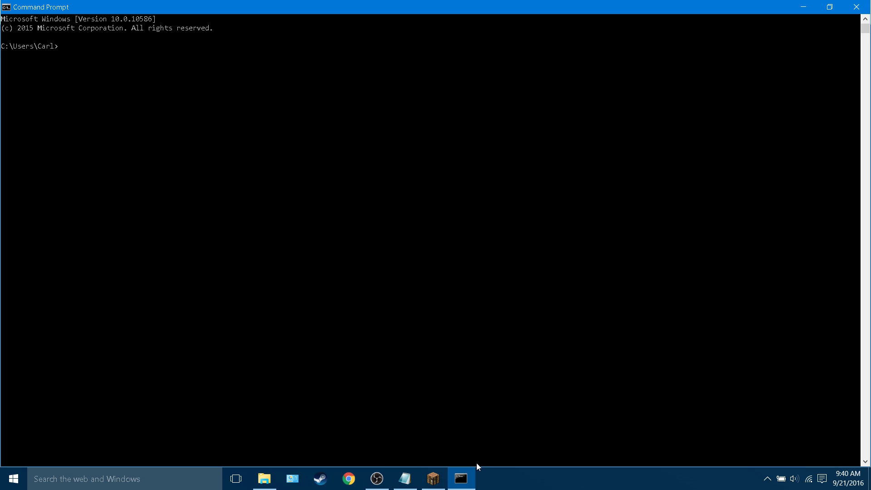
{"action": "right_click", "coordinate": [130, 47]}
{"action": "key", "text": "Return"}
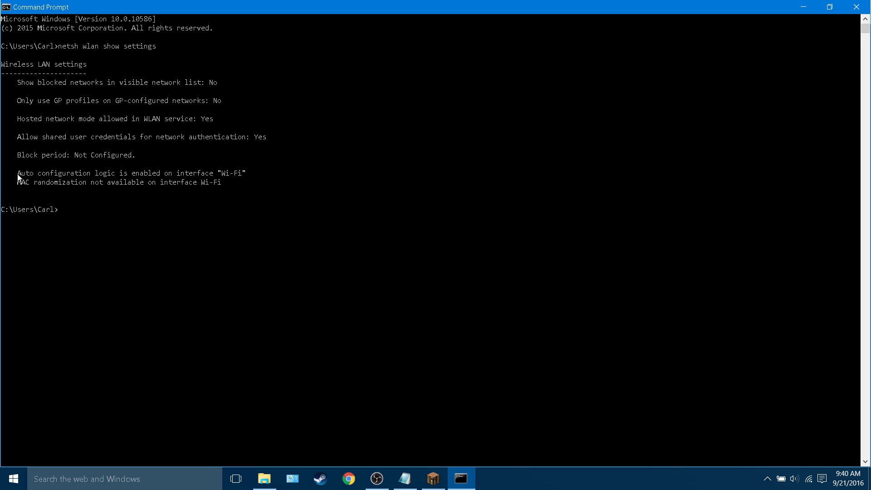
{"action": "left_click_drag", "start_coordinate": [17, 176], "coordinate": [132, 175]}
{"action": "mouse_move", "coordinate": [18, 174]}
{"action": "left_mouse_down"}
{"action": "mouse_move", "coordinate": [251, 175]}
{"action": "mouse_move", "coordinate": [12, 177]}
{"action": "mouse_move", "coordinate": [4, 167]}
{"action": "left_mouse_up"}
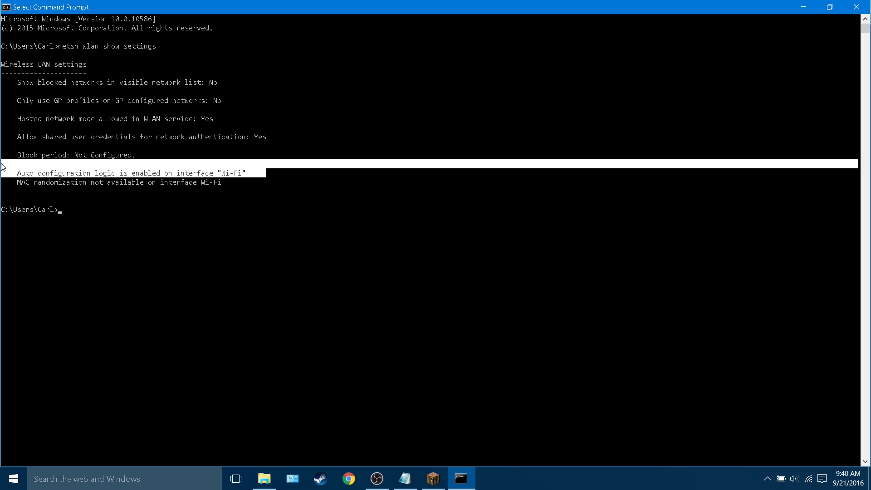
{"action": "left_click", "coordinate": [66, 175]}
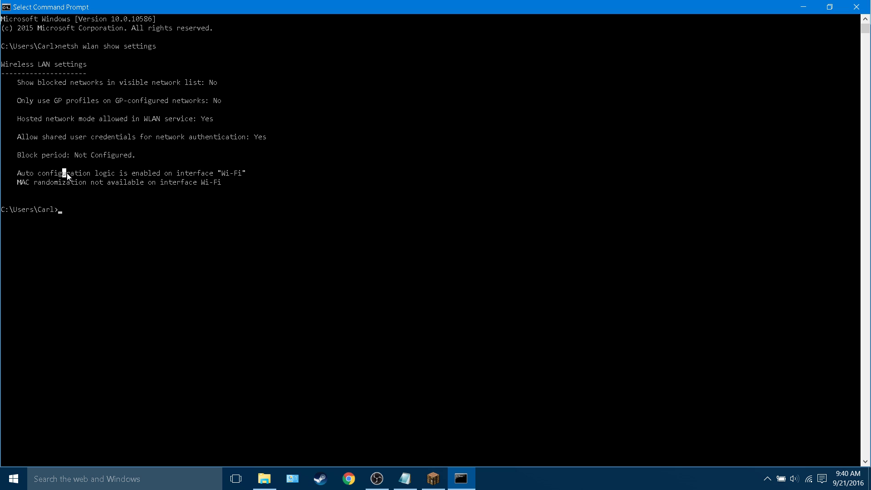
- Copy the netsh wlan set autoconfig command from Notepad and return to Command Prompt
{"action": "left_click", "coordinate": [404, 478]}
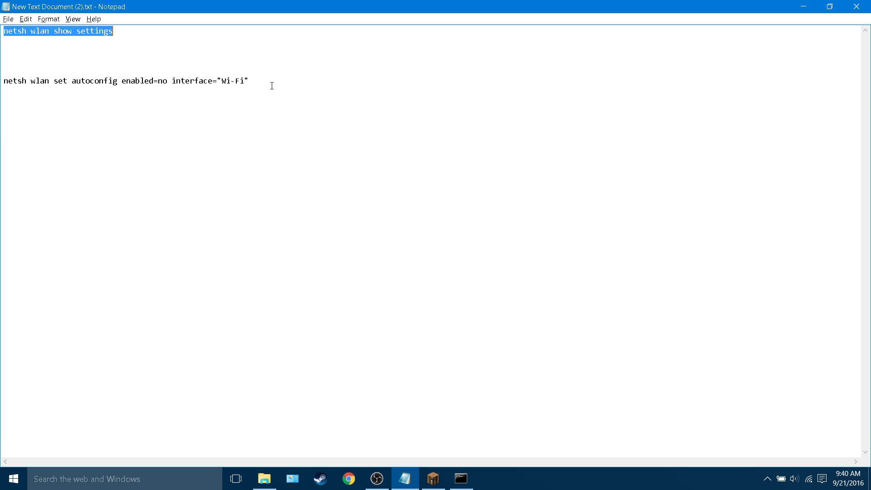
{"action": "mouse_move", "coordinate": [271, 86]}
{"action": "left_mouse_down"}
{"action": "mouse_move", "coordinate": [3, 82]}
{"action": "mouse_move", "coordinate": [252, 82]}
{"action": "left_mouse_up"}
{"action": "left_click", "coordinate": [37, 89]}
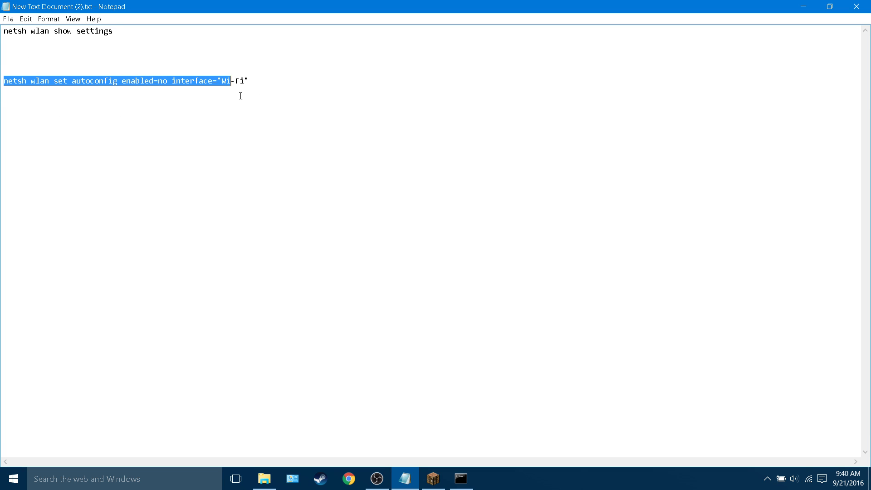
{"action": "key", "text": "ctrl+c"}
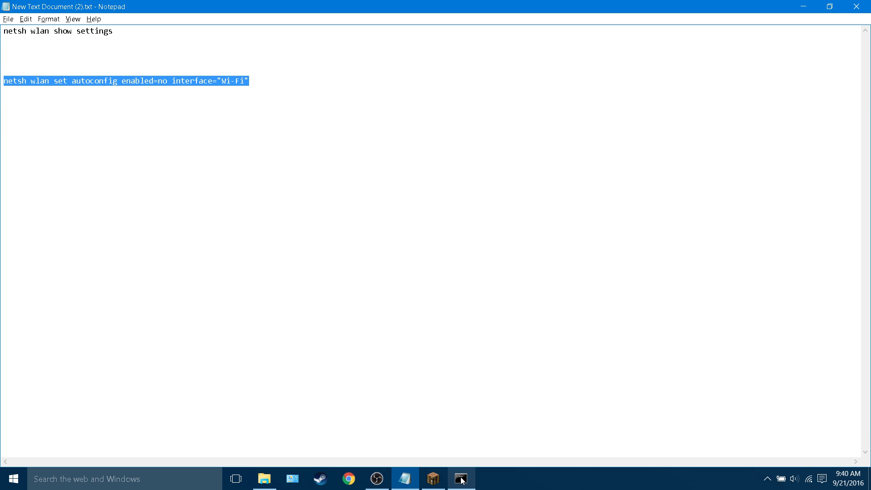
{"action": "left_click", "coordinate": [461, 478]}
- Paste and run netsh wlan set autoconfig enabled=no interface="Wi-Fi" after checking the interface name
{"action": "right_click", "coordinate": [179, 223]}
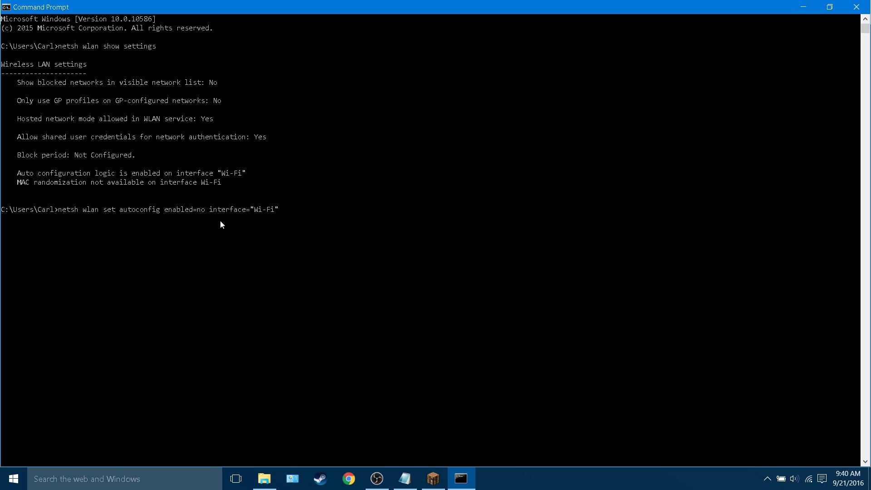
{"action": "left_click_drag", "start_coordinate": [223, 174], "coordinate": [243, 175]}
{"action": "left_click", "coordinate": [217, 183]}
{"action": "left_click", "coordinate": [222, 175]}
{"action": "left_click", "coordinate": [251, 200]}
{"action": "left_click_drag", "start_coordinate": [255, 210], "coordinate": [279, 212]}
{"action": "left_click", "coordinate": [256, 210]}
{"action": "left_click_drag", "start_coordinate": [223, 174], "coordinate": [246, 175]}
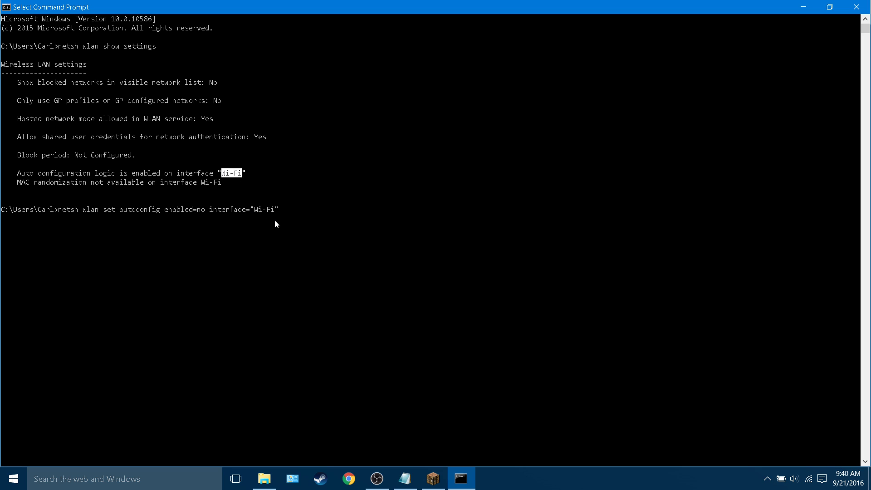
{"action": "left_click_drag", "start_coordinate": [255, 209], "coordinate": [274, 212]}
{"action": "key", "text": "BackSpace"}
{"action": "key", "text": "BackSpace"}
{"action": "key", "text": "BackSpace"}
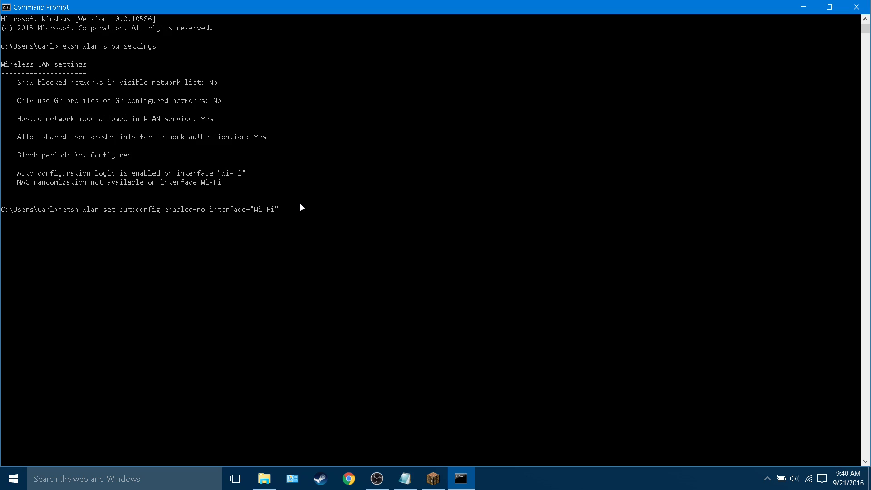
{"action": "key", "text": "Return"}
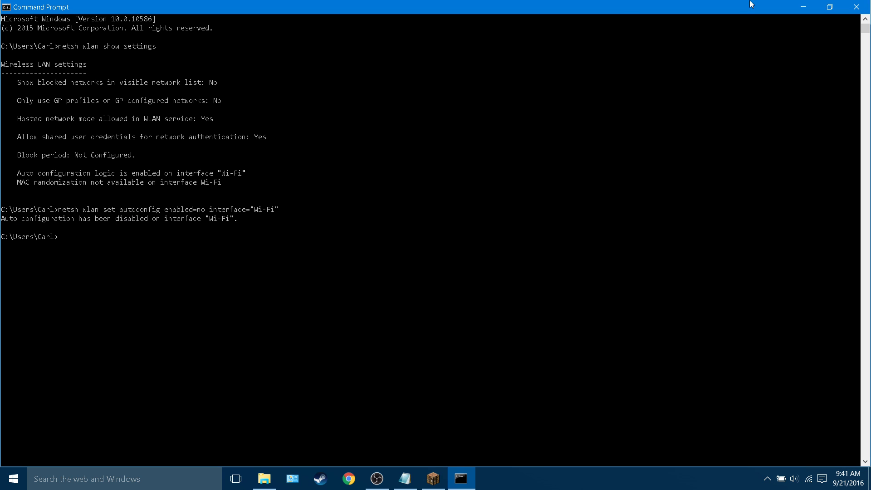
- Close the command prompt and resume the Minecraft game
{"action": "left_click", "coordinate": [856, 7]}
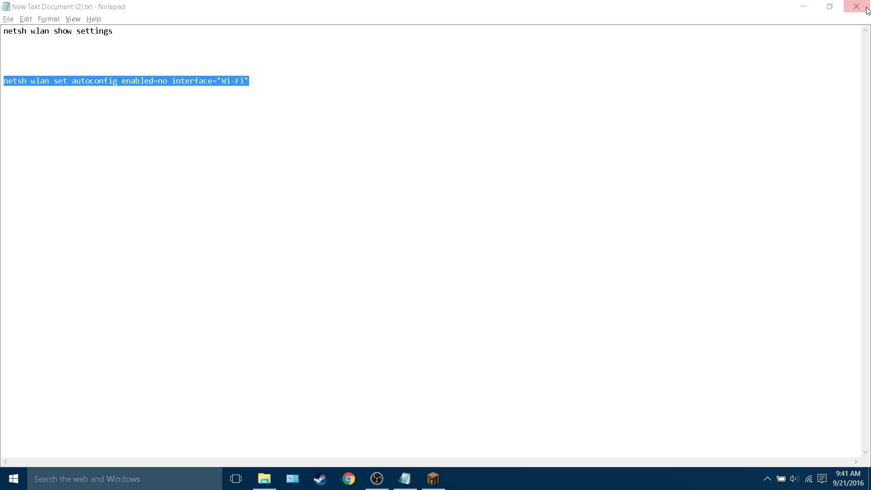
{"action": "left_click", "coordinate": [434, 478]}
{"action": "left_click", "coordinate": [422, 143]}
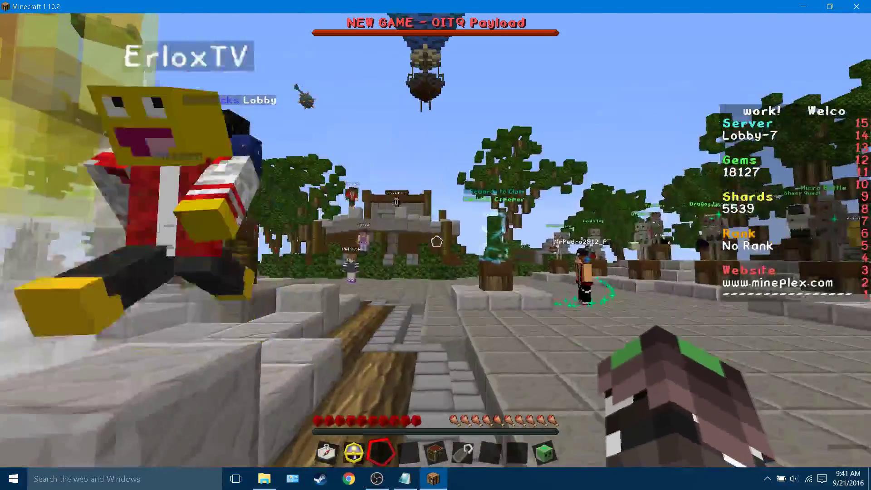
- Walk through the Mineplex lobby plaza past the statue toward the big tree
{"action": "key", "text": "w"}
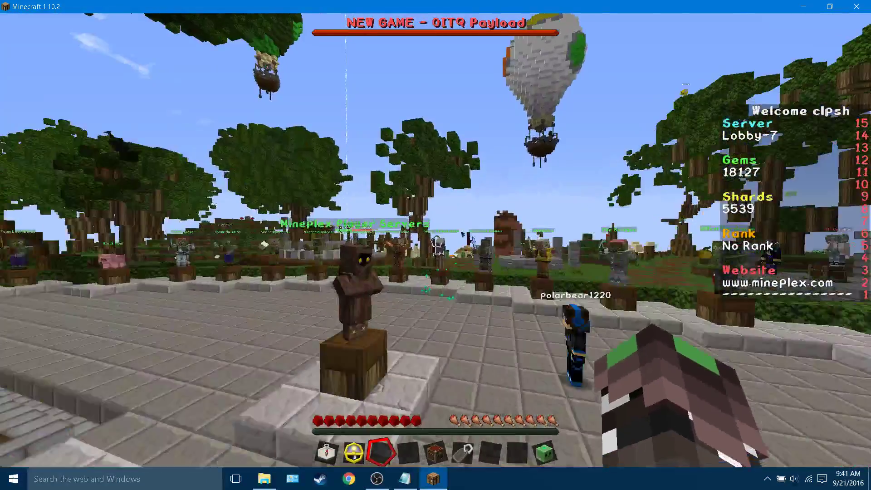
{"action": "key", "text": "w"}
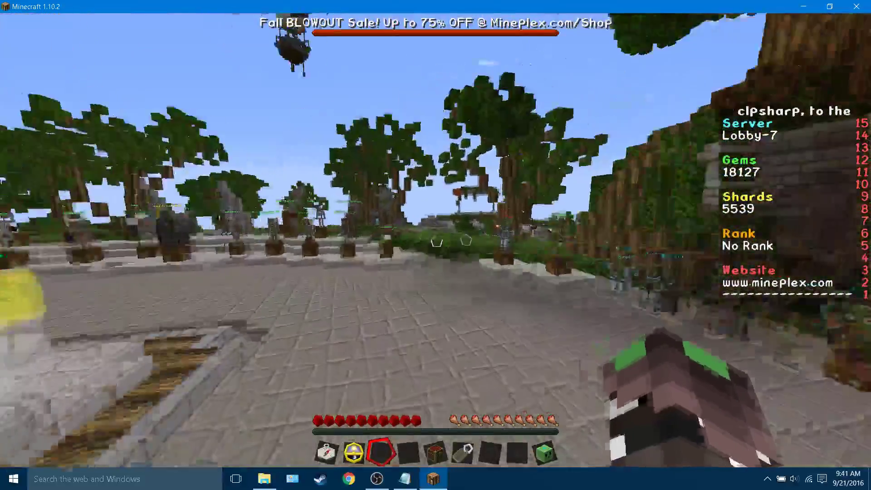
{"action": "key", "text": "w"}
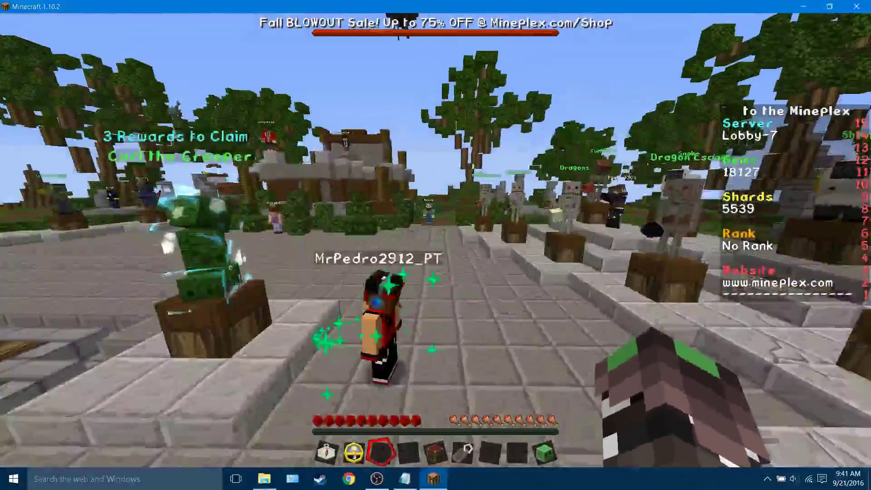
{"action": "key", "text": "w"}
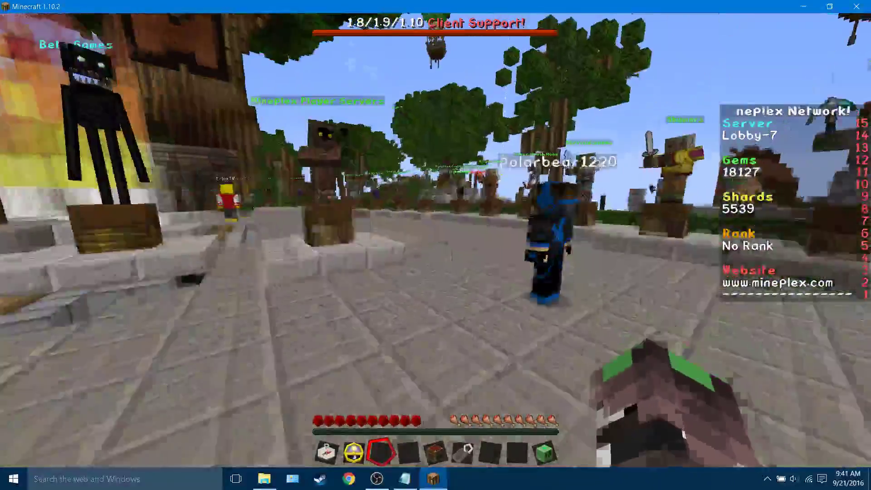
{"action": "key", "text": "w"}
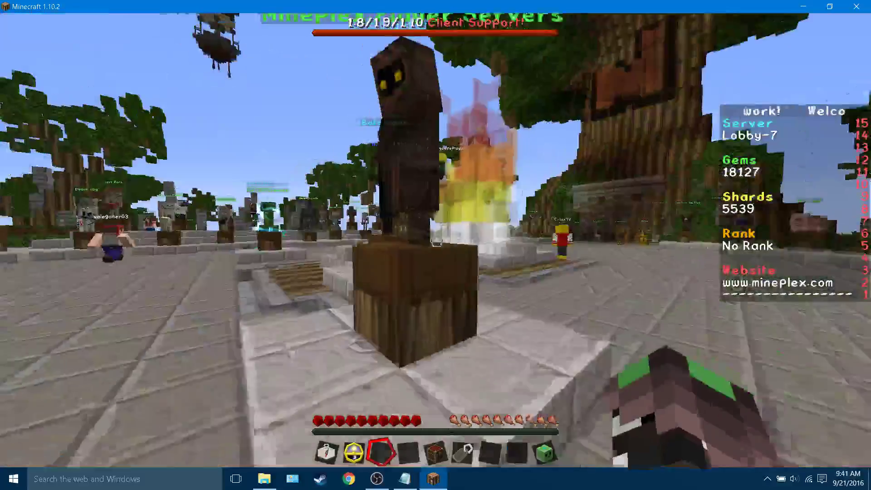
{"action": "key", "text": "w"}
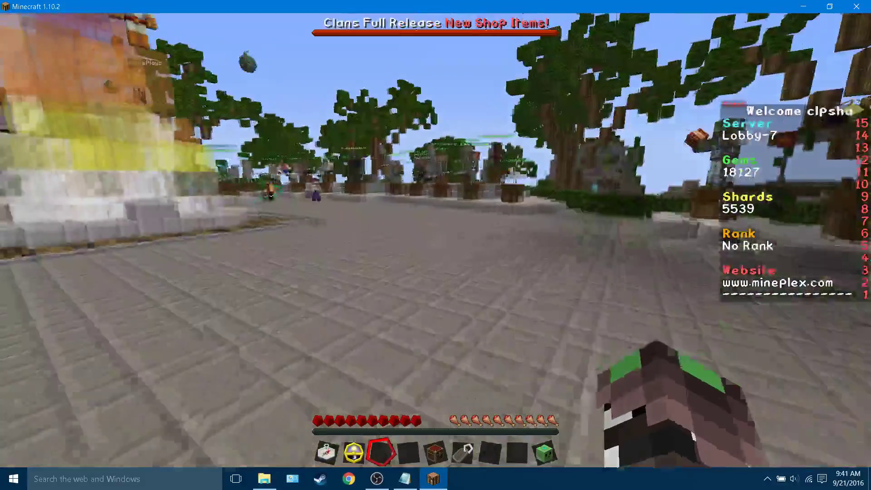
{"action": "key", "text": "w"}
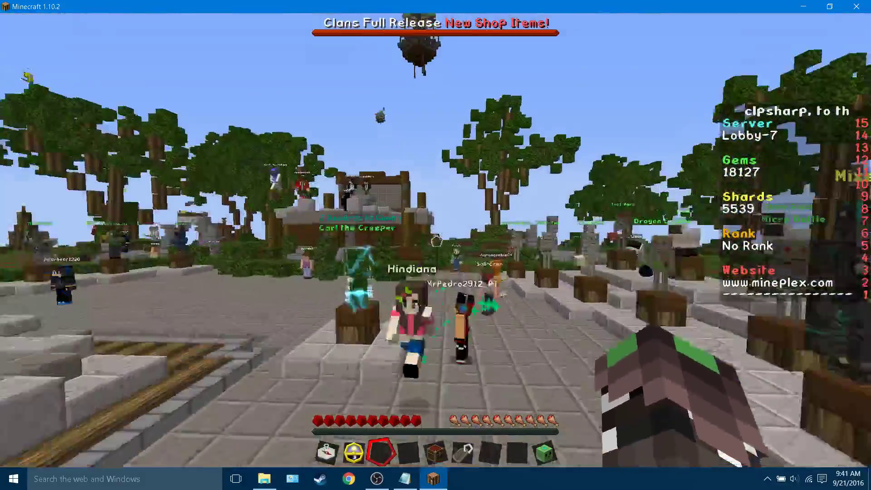
{"action": "key", "text": "w"}
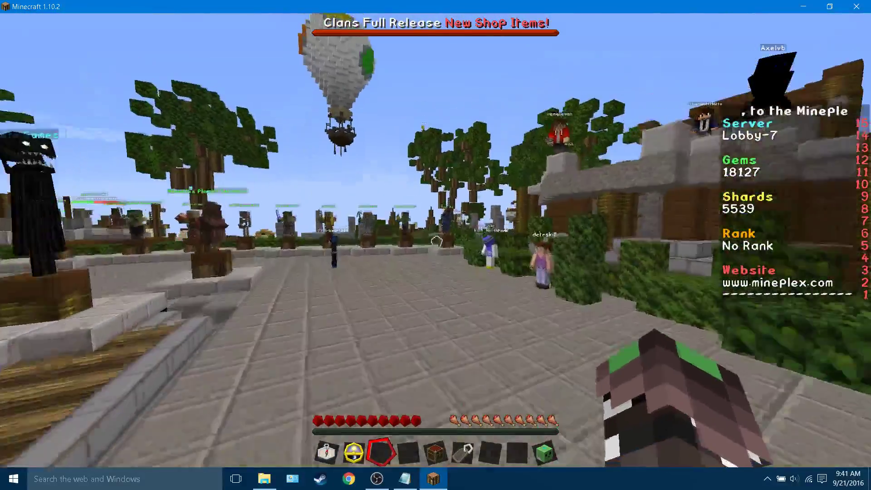
{"action": "key", "text": "w"}
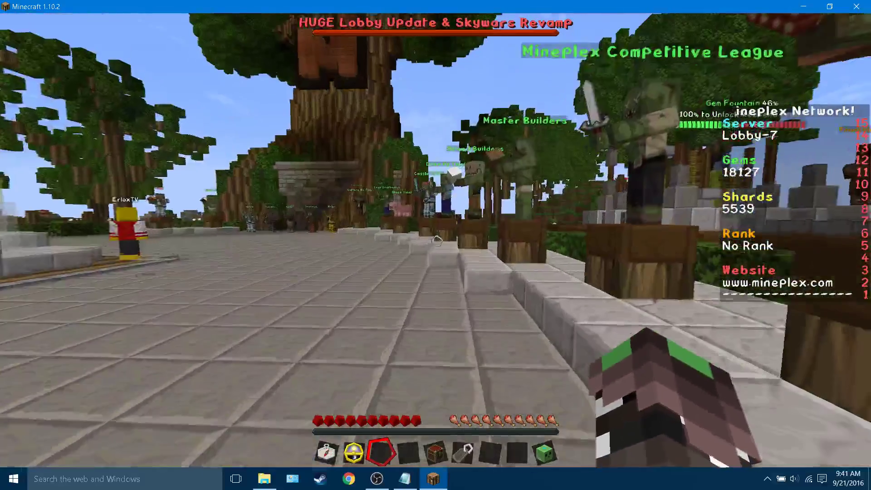
- Pause Minecraft, shrink its window, and quit the game
{"action": "key", "text": "Escape"}
{"action": "left_click", "coordinate": [829, 6]}
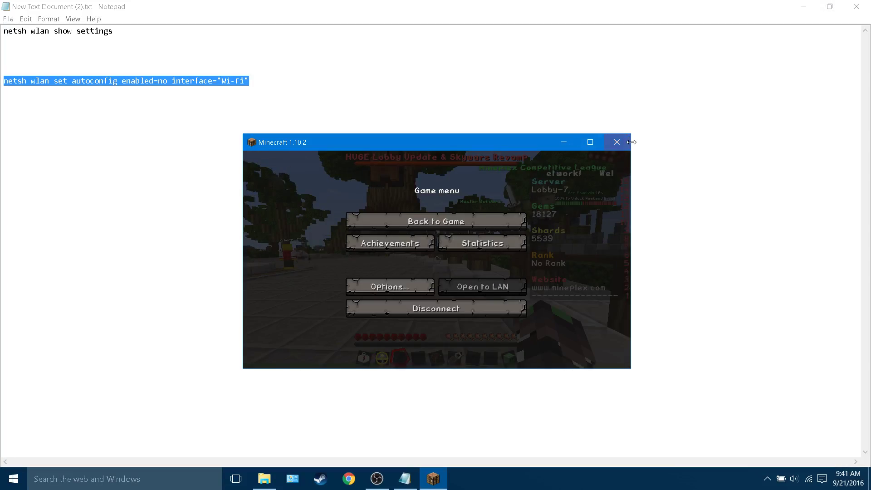
{"action": "left_click", "coordinate": [616, 142]}
- Launch Command Prompt from Windows search and run 'ping 192.168.1.1 -t', correcting a mistyped address
{"action": "left_click", "coordinate": [829, 7]}
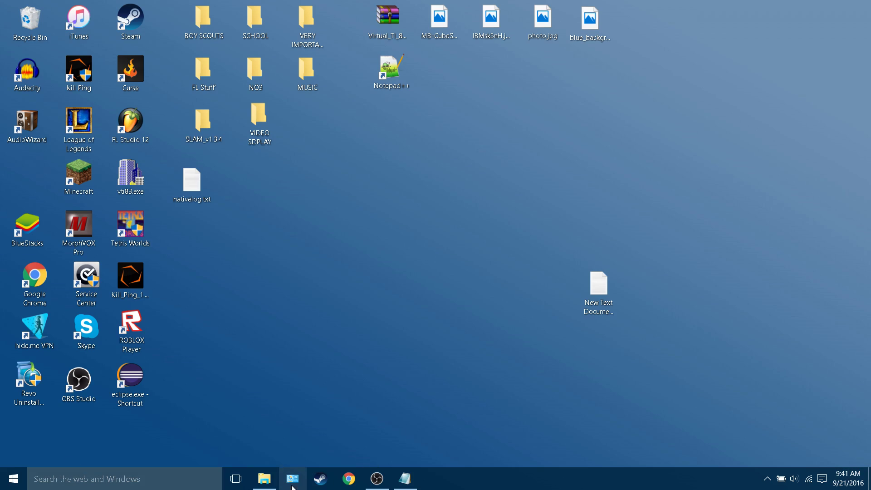
{"action": "left_click", "coordinate": [102, 479]}
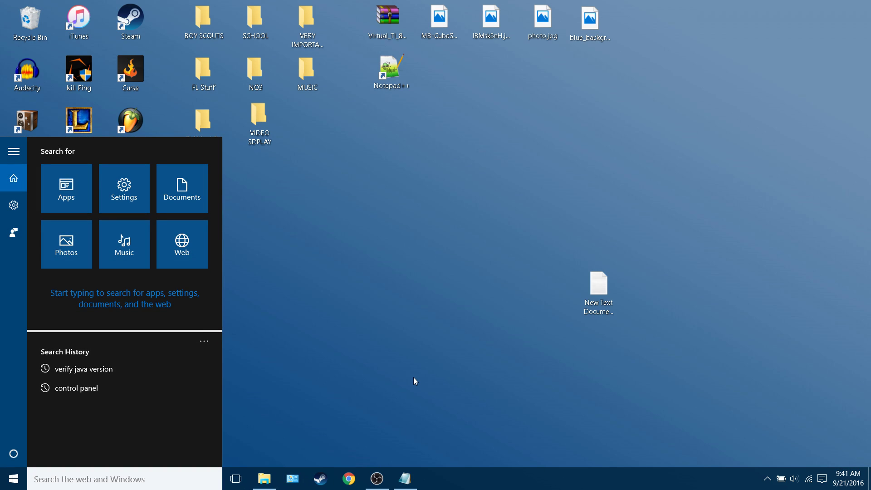
{"action": "type", "text": "cmd"}
{"action": "left_click", "coordinate": [202, 198]}
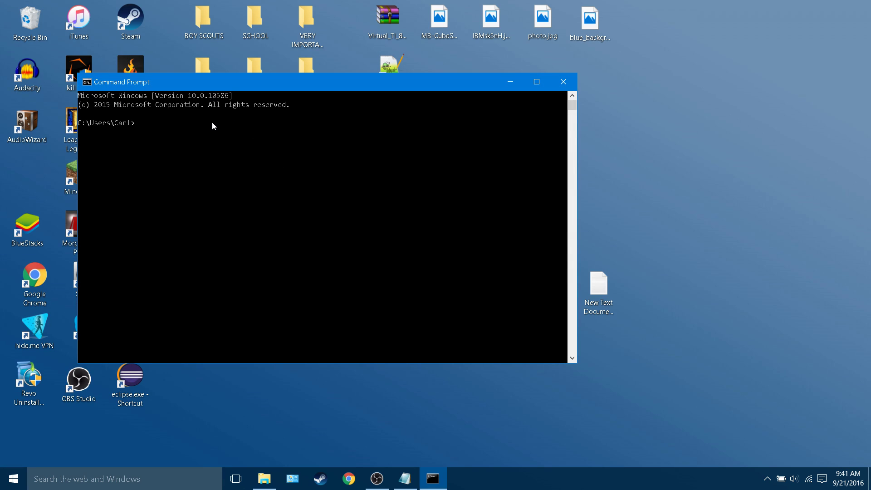
{"action": "type", "text": "ping 192.1"}
{"action": "type", "text": "68"}
{"action": "type", "text": "6"}
{"action": "key", "text": "BackSpace"}
{"action": "key", "text": "BackSpace"}
{"action": "key", "text": "BackSpace"}
{"action": "type", "text": "68"}
{"action": "type", "text": ".1.1 -t"}
{"action": "key", "text": "Return"}
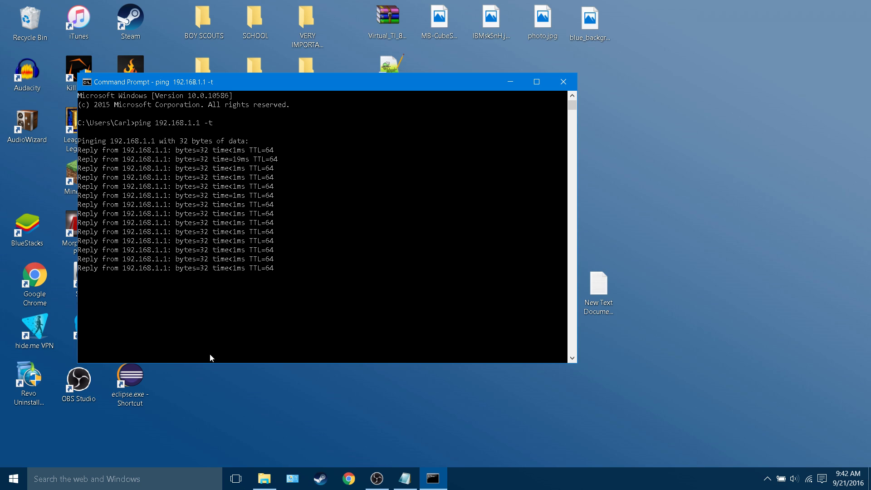
{"action": "double_click", "coordinate": [207, 81]}
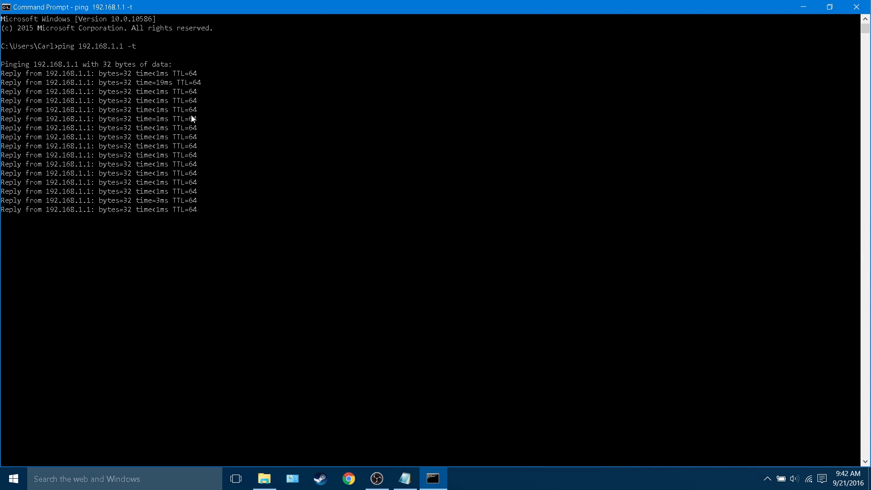
{"action": "double_click", "coordinate": [463, 4]}
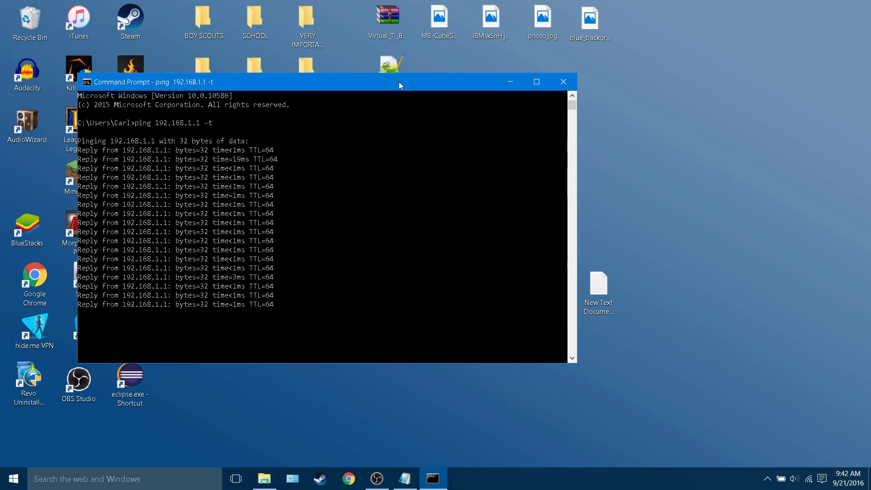
{"action": "left_click_drag", "start_coordinate": [399, 82], "coordinate": [575, 2]}
{"action": "mouse_move", "coordinate": [508, 5]}
{"action": "left_mouse_down"}
{"action": "mouse_move", "coordinate": [498, 95]}
{"action": "mouse_move", "coordinate": [419, 76]}
{"action": "mouse_move", "coordinate": [476, 123]}
{"action": "left_mouse_up"}
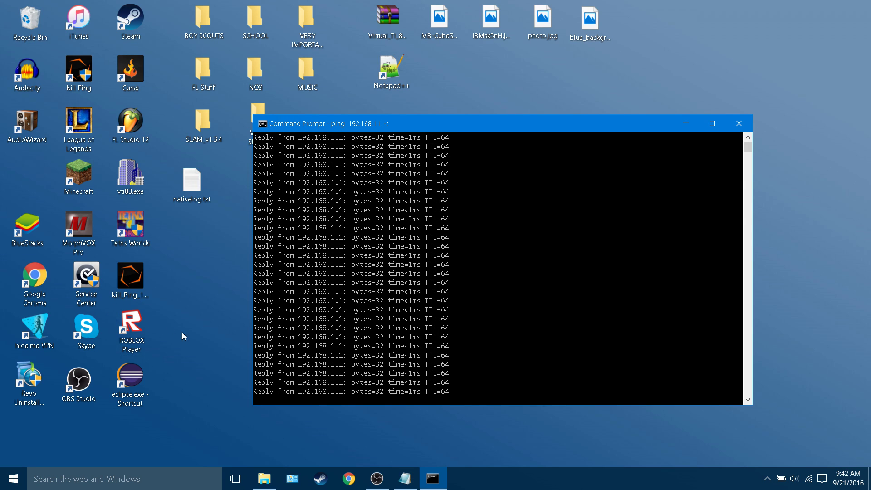
{"action": "left_click", "coordinate": [241, 343]}
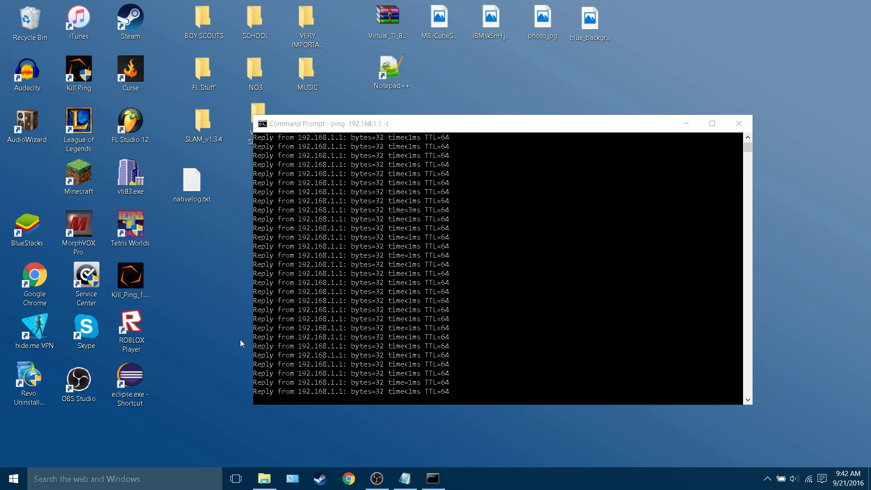
{"action": "left_click", "coordinate": [388, 126]}
{"action": "mouse_move", "coordinate": [388, 126]}
{"action": "left_mouse_down"}
{"action": "mouse_move", "coordinate": [373, 3]}
{"action": "mouse_move", "coordinate": [359, 91]}
{"action": "left_mouse_up"}
{"action": "scroll", "coordinate": [325, 152], "scroll_direction": "up", "scroll_amount": 5}
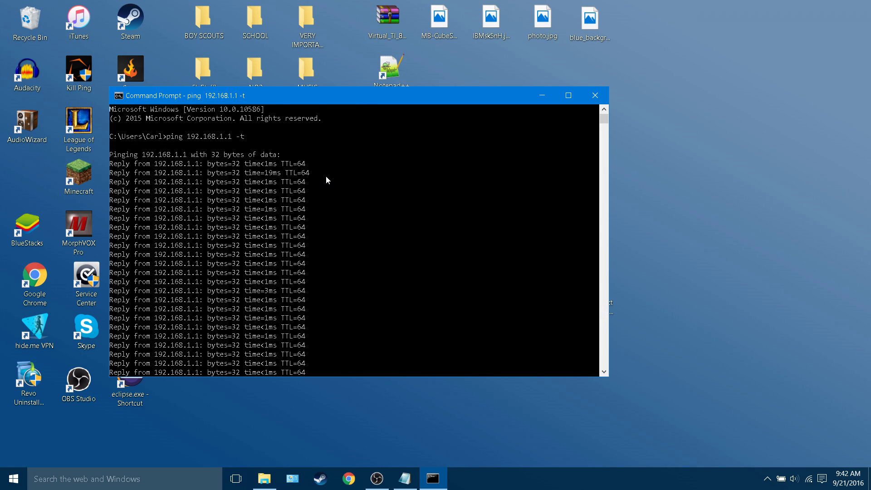
{"action": "scroll", "coordinate": [327, 176], "scroll_direction": "down", "scroll_amount": 5}
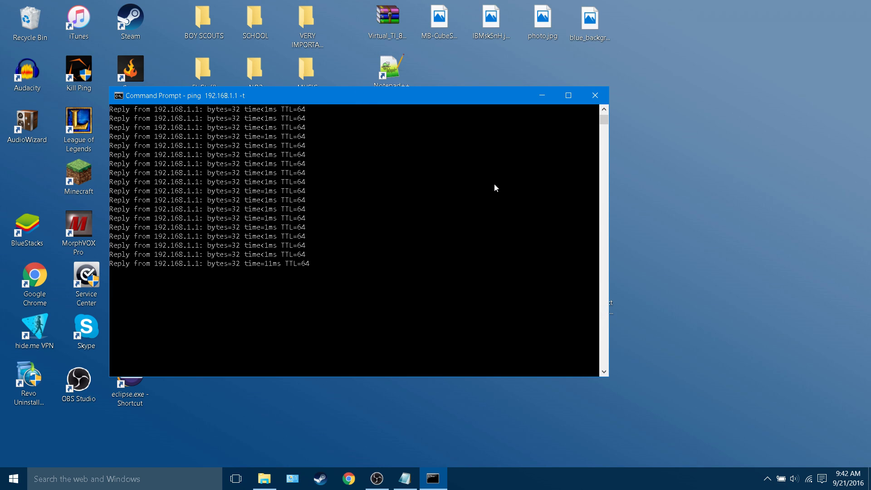